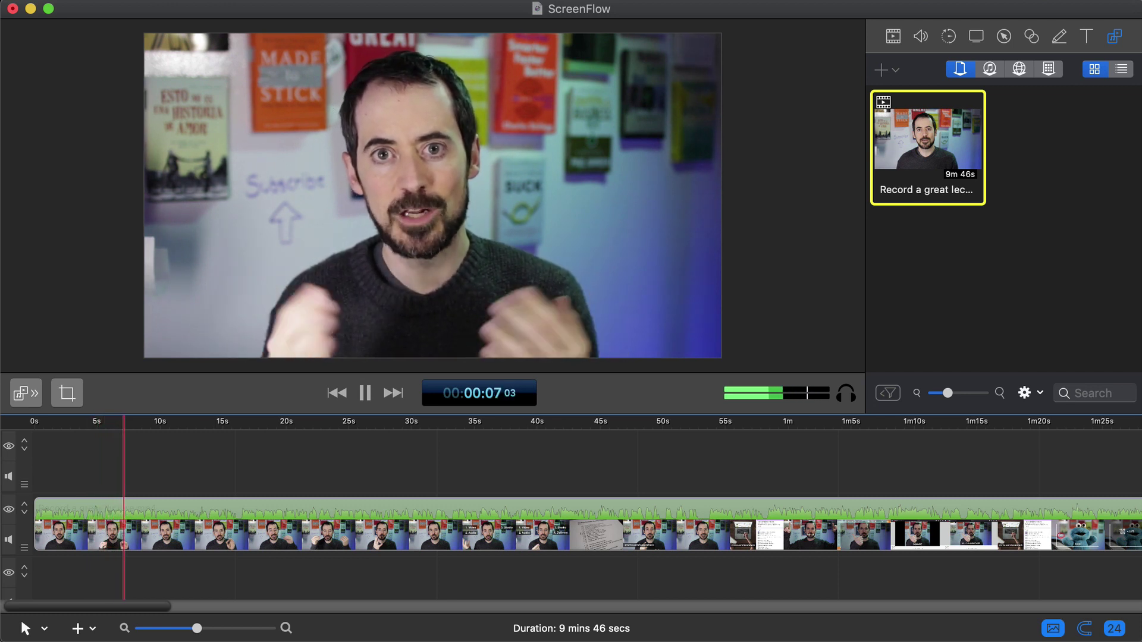
Step: Play the lecture at 2X, 4X and 8X speed, then pause playback
key("l")
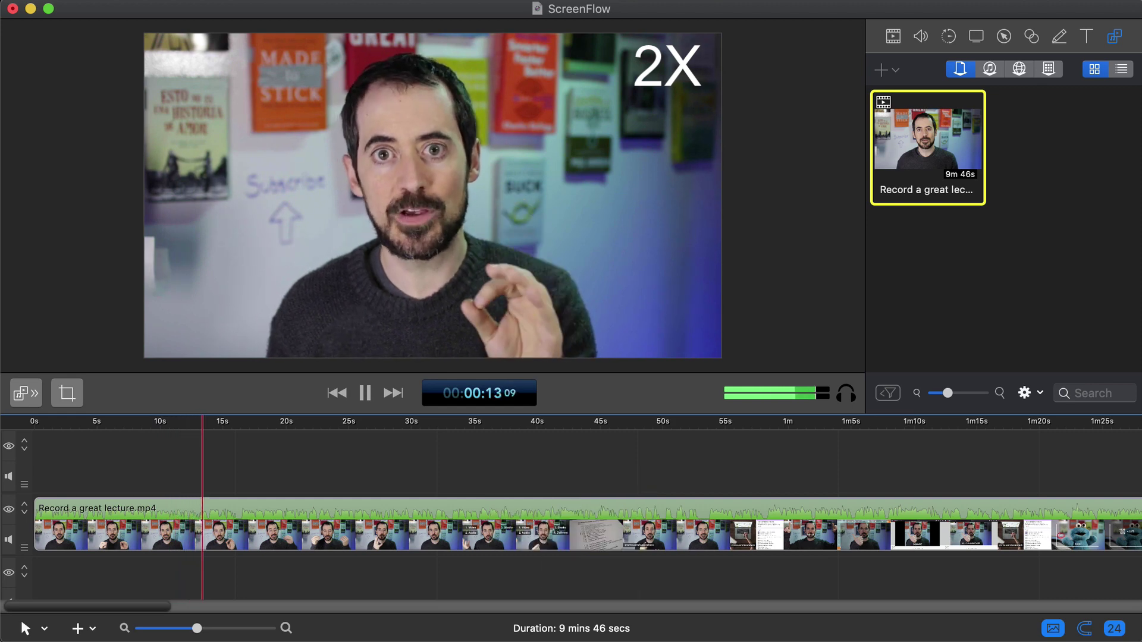
key("l")
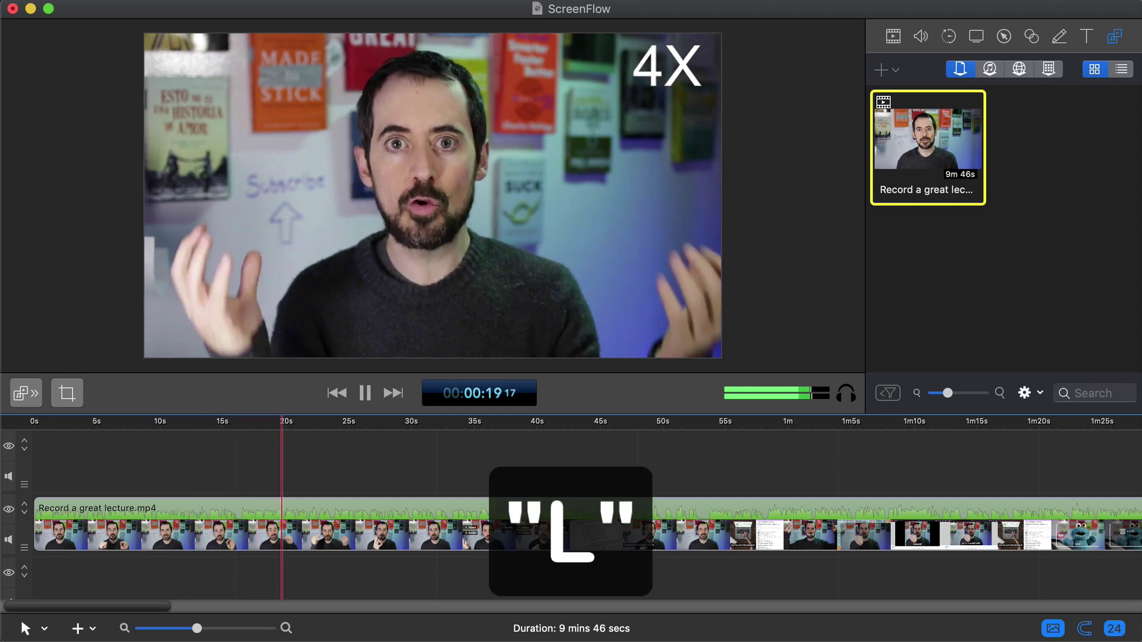
key("l")
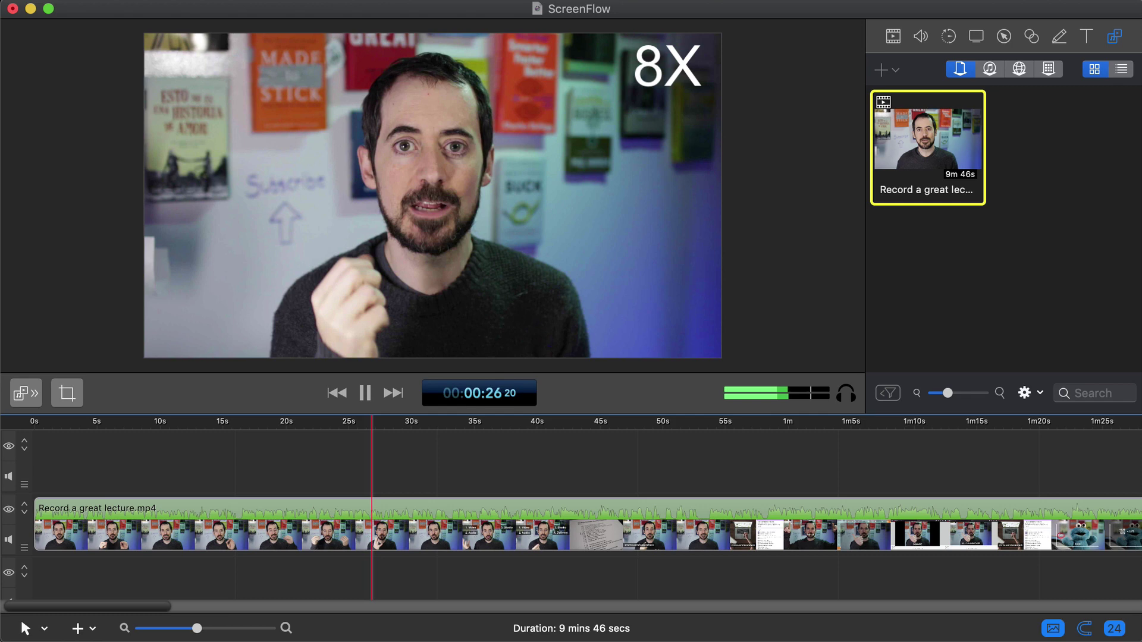
key("space")
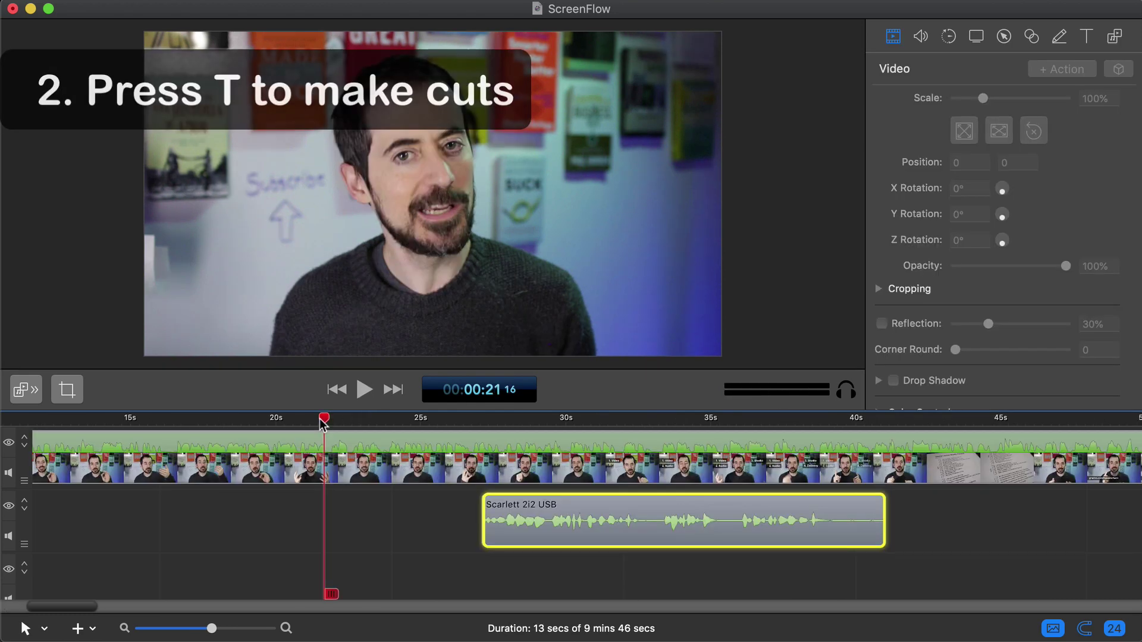
Step: Split the lecture video and audio at about 21 seconds and again at 31 seconds
left_click_drag(323, 420, 293, 420)
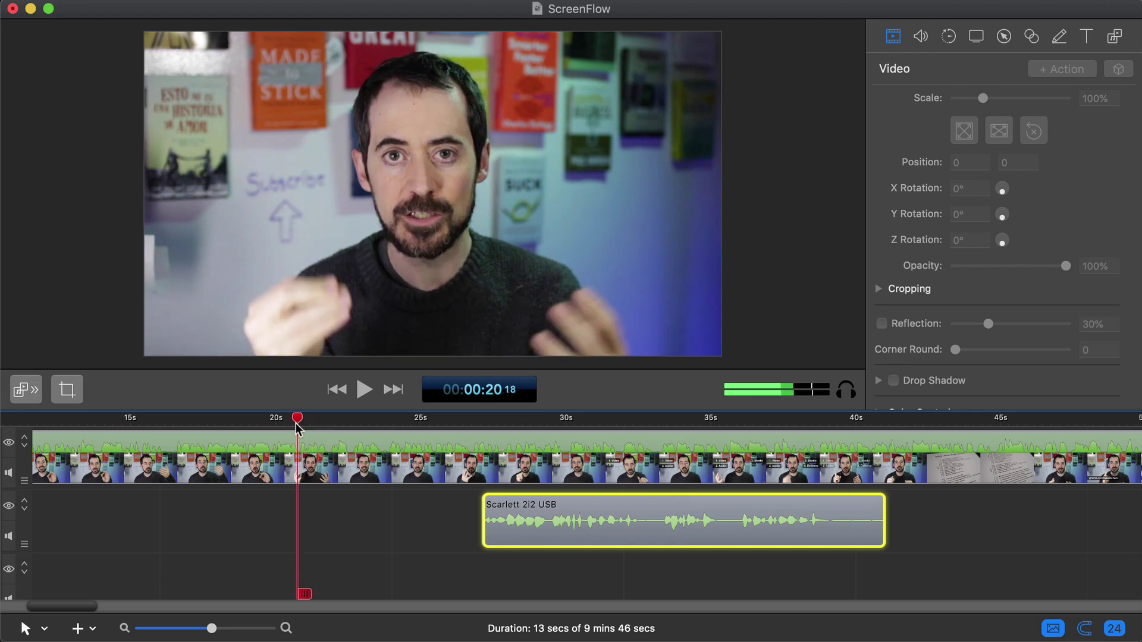
left_click(362, 456)
key("t")
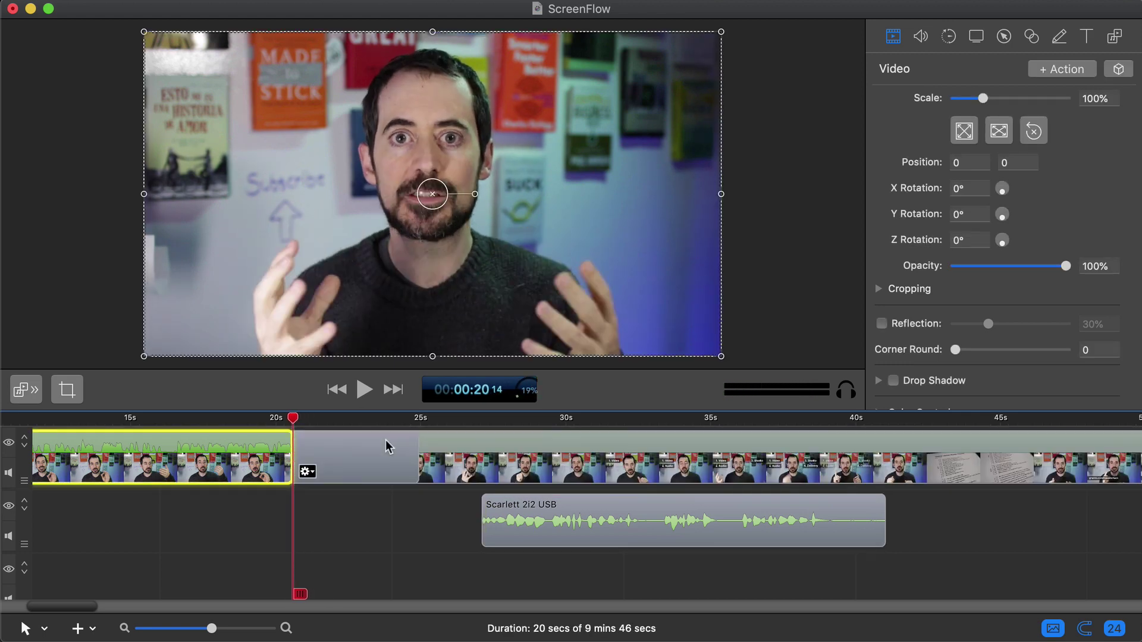
left_click(361, 458)
left_click_drag(293, 419, 377, 419)
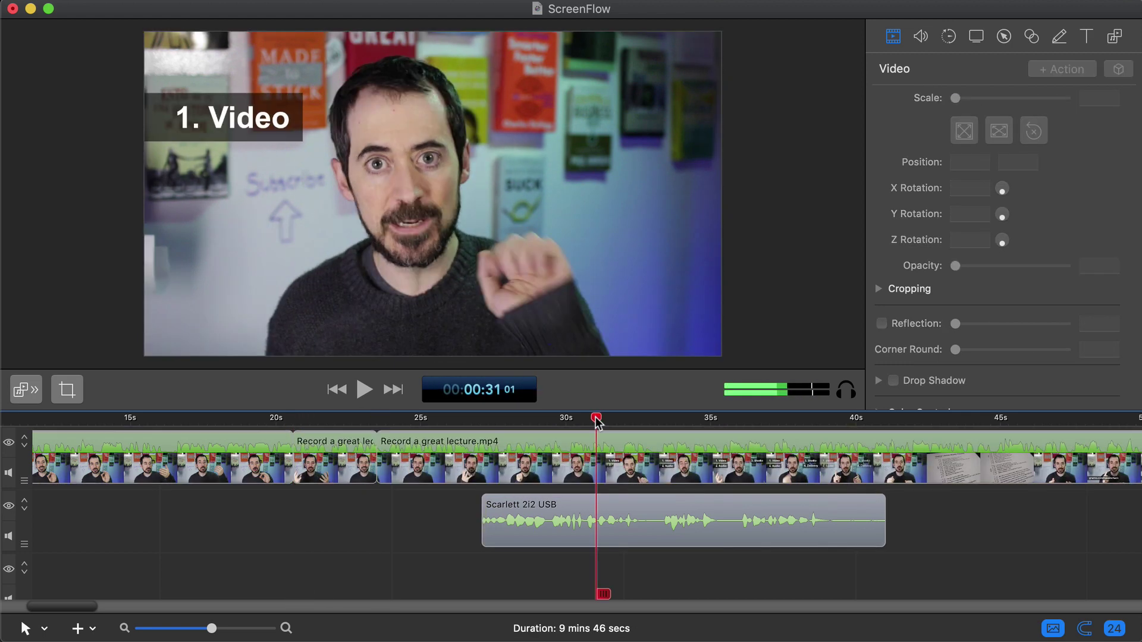
key("t")
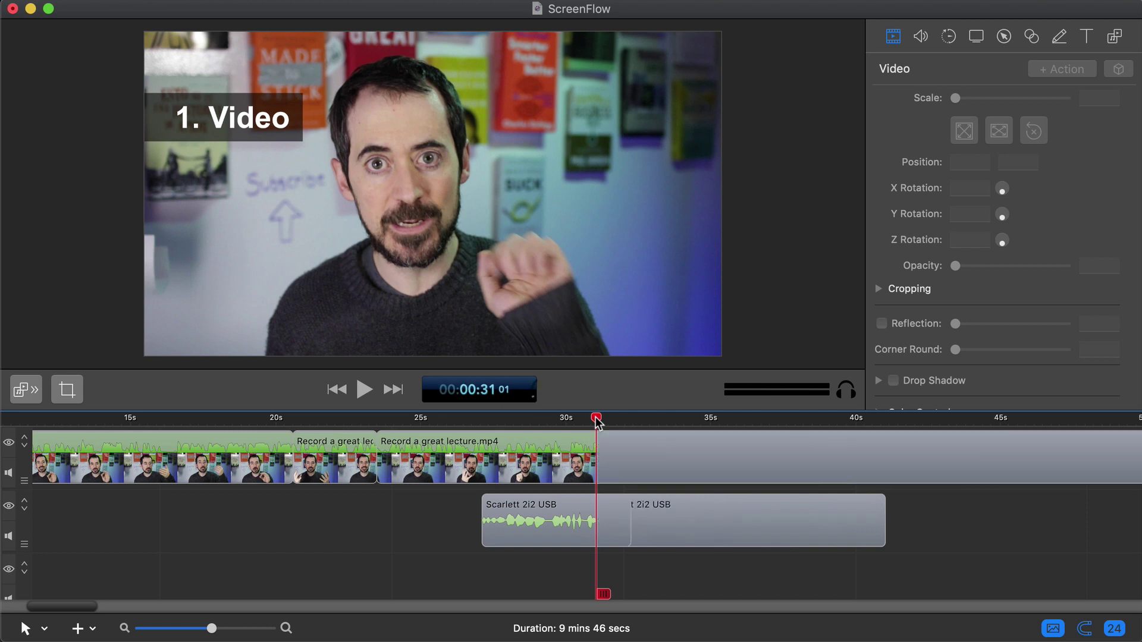
Step: Shift the clips after the 31-second cut to the right to open a gap
left_click(718, 531)
left_click_drag(731, 481, 747, 478)
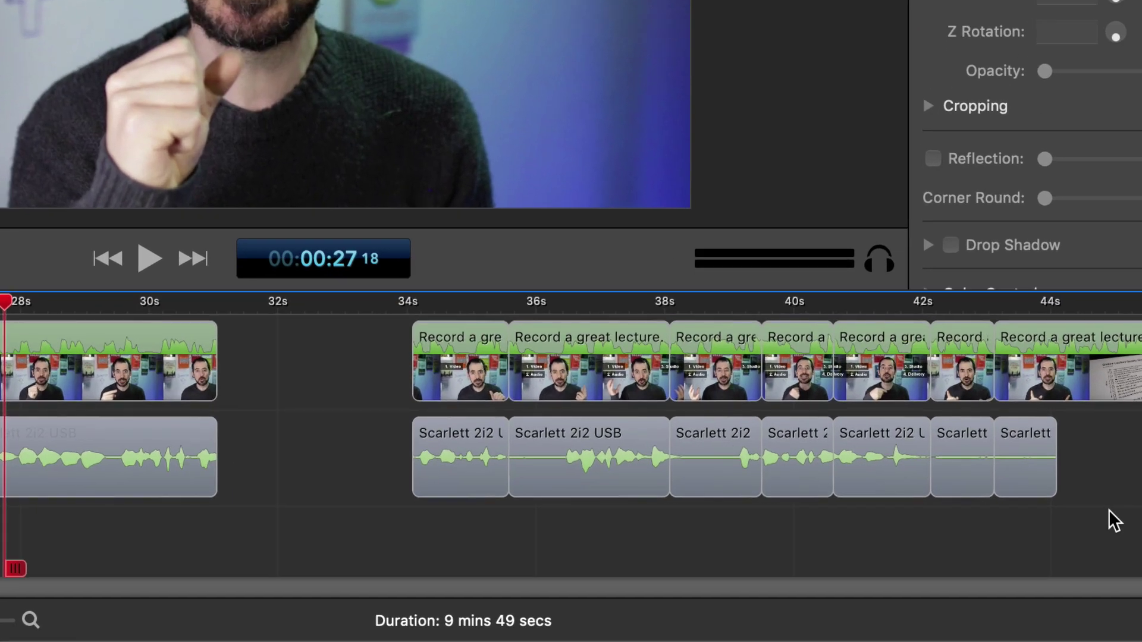
Step: Close the gap via Close Gaps on the selected video and audio gap, then undo it
mouse_move(1107, 519)
left_mouse_down()
mouse_move(415, 332)
mouse_move(257, 356)
left_mouse_up()
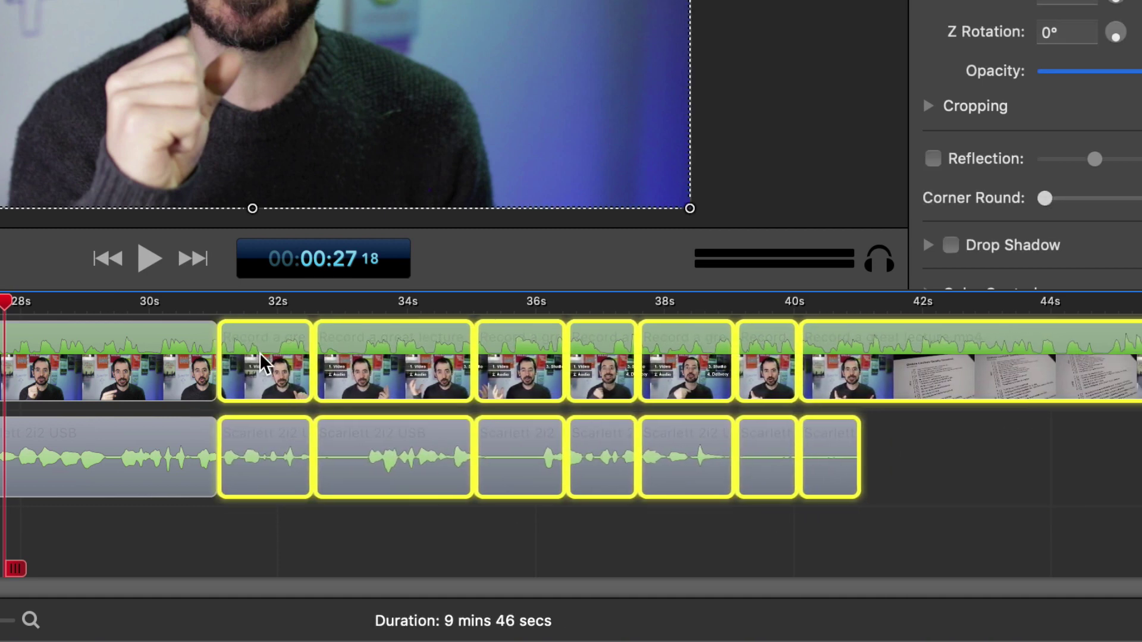
key("super+z")
left_click(352, 365)
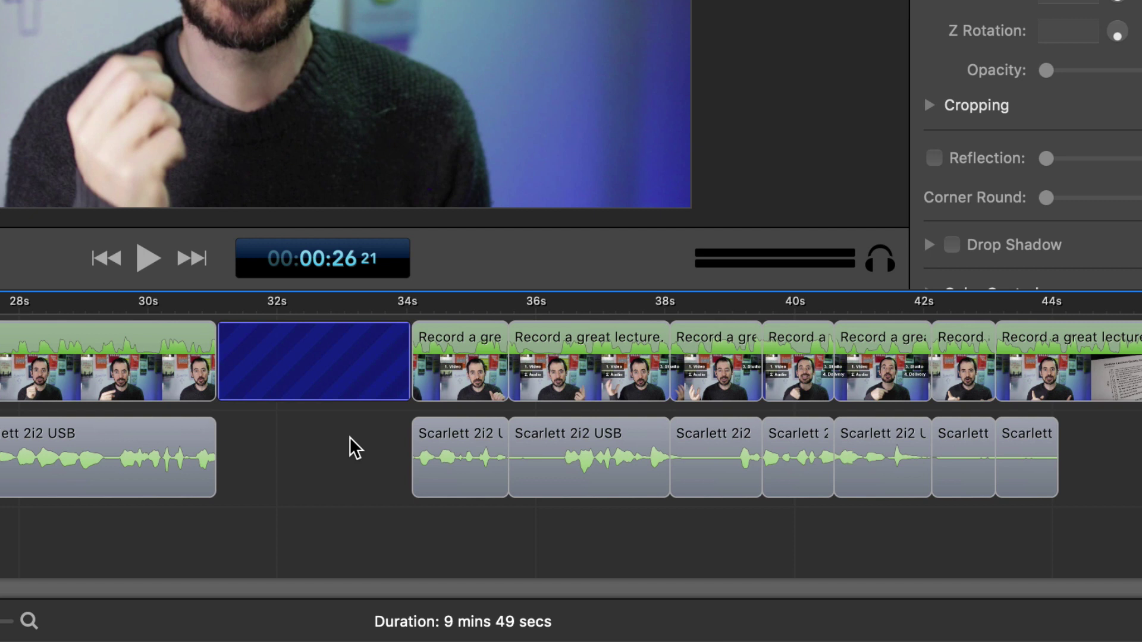
left_click(343, 449, "shift")
right_click(326, 356)
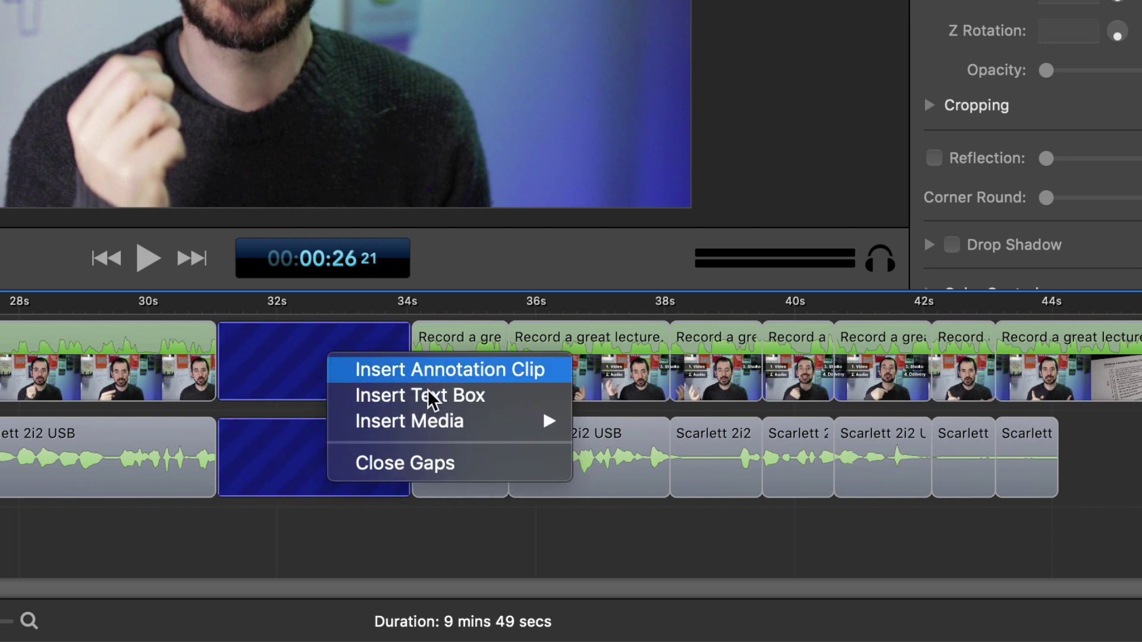
left_click(431, 466)
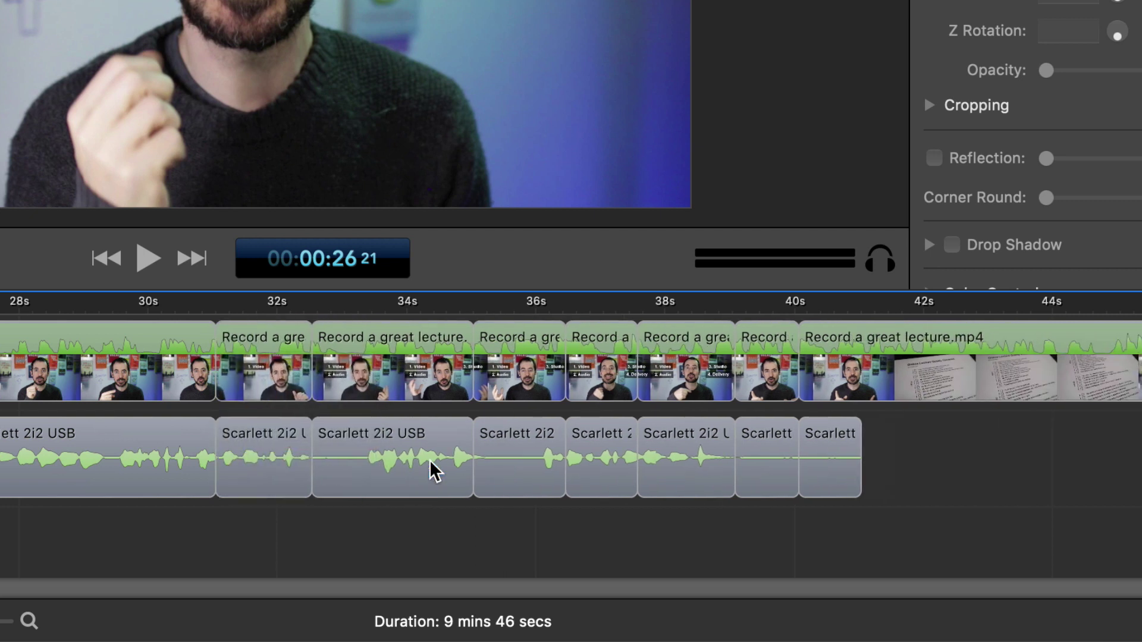
key("super+z")
Step: Mark the 31–34s range and ripple-delete it so later clips follow straight on
left_click(216, 303)
left_click_drag(218, 303, 408, 303)
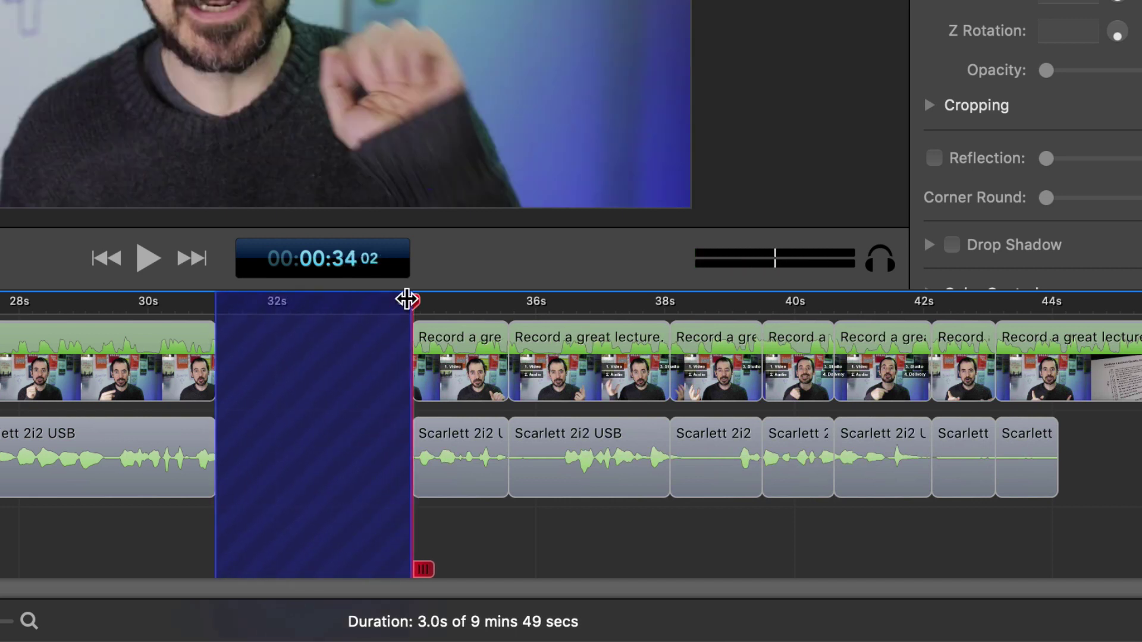
key("super+Delete")
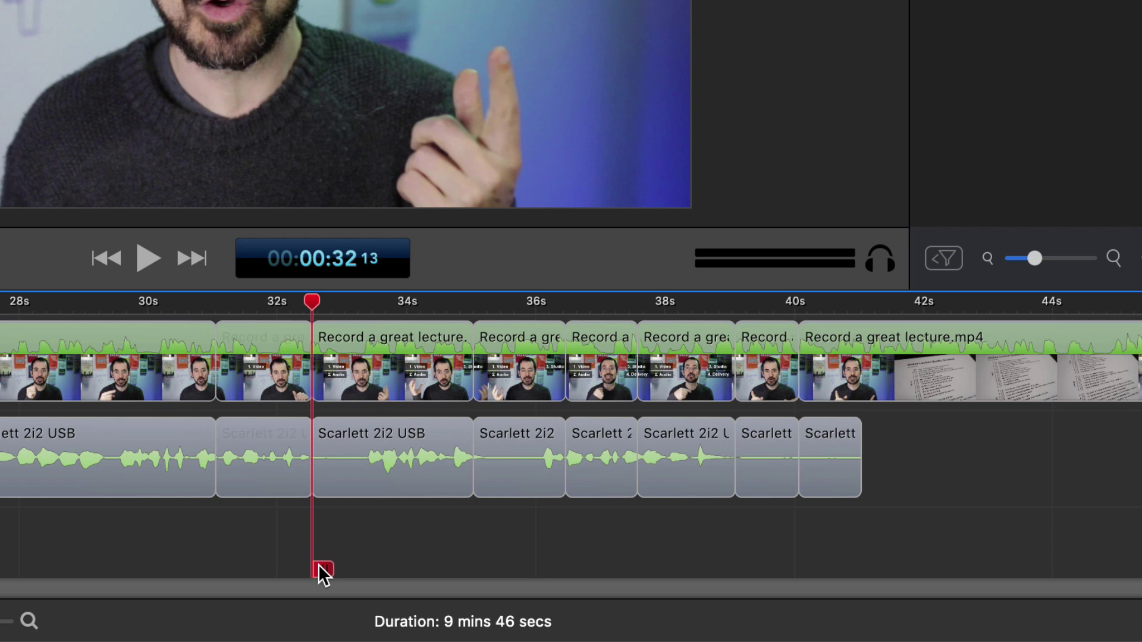
Step: Insert a gap of about 3.2 seconds at the playhead, pushing later clips right
left_click_drag(318, 568, 568, 568)
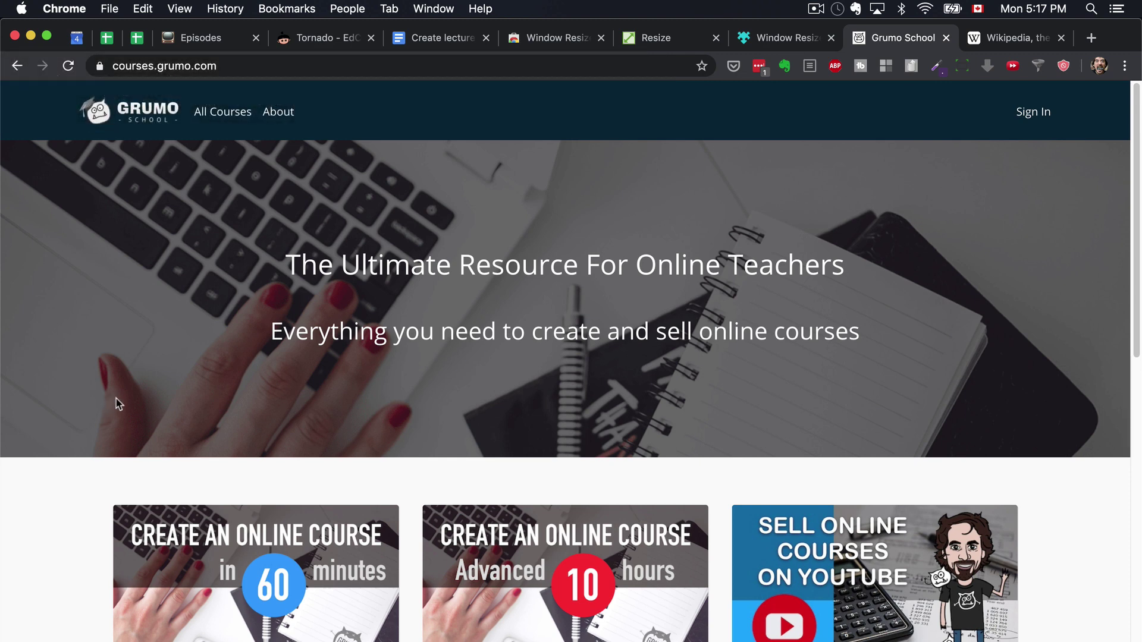
scroll(104, 396, "down", 8)
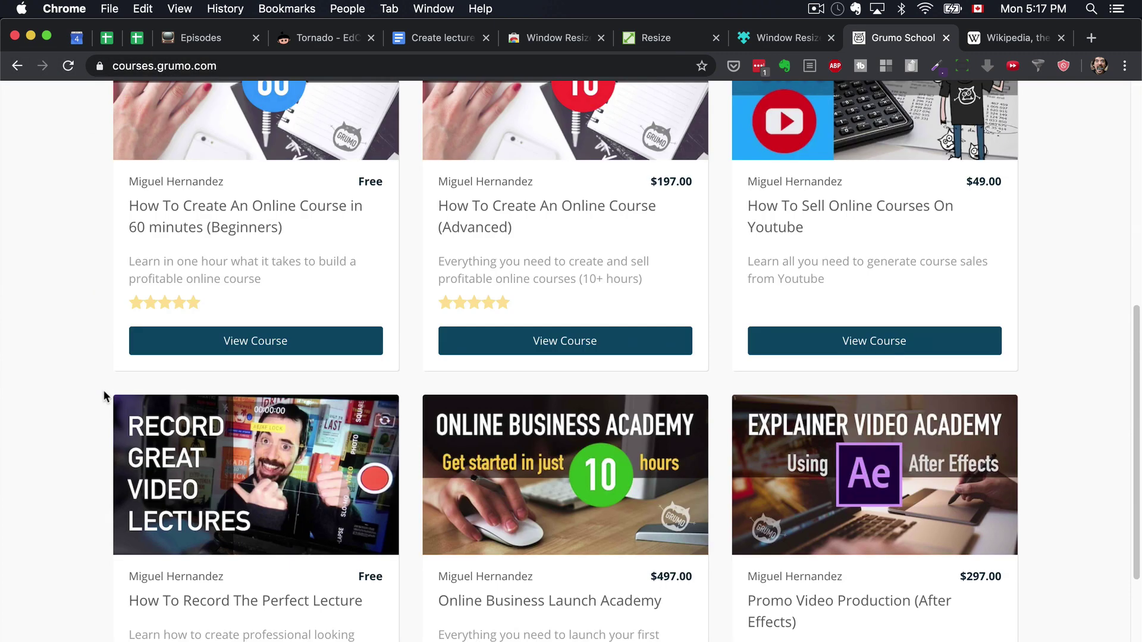
scroll(102, 390, "down", 4)
scroll(107, 390, "up", 1)
scroll(107, 390, "up", 6)
scroll(109, 390, "up", 6)
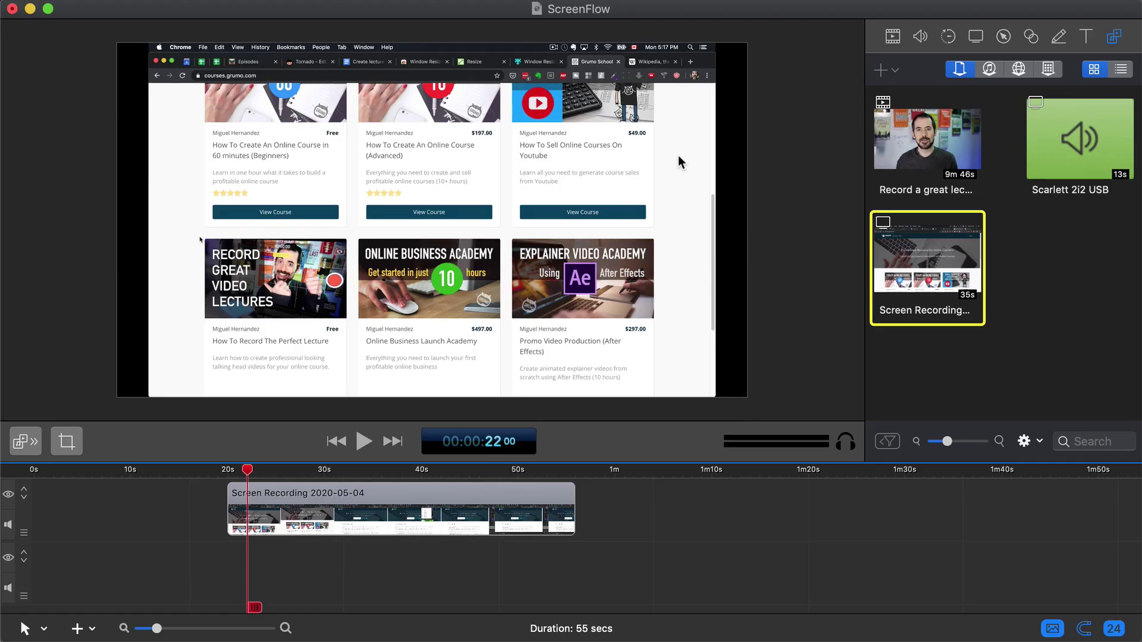
Step: Highlight the Window Resizer extension and move to its custom size fields for a 1280-pixel width
left_click_drag(553, 151, 529, 144)
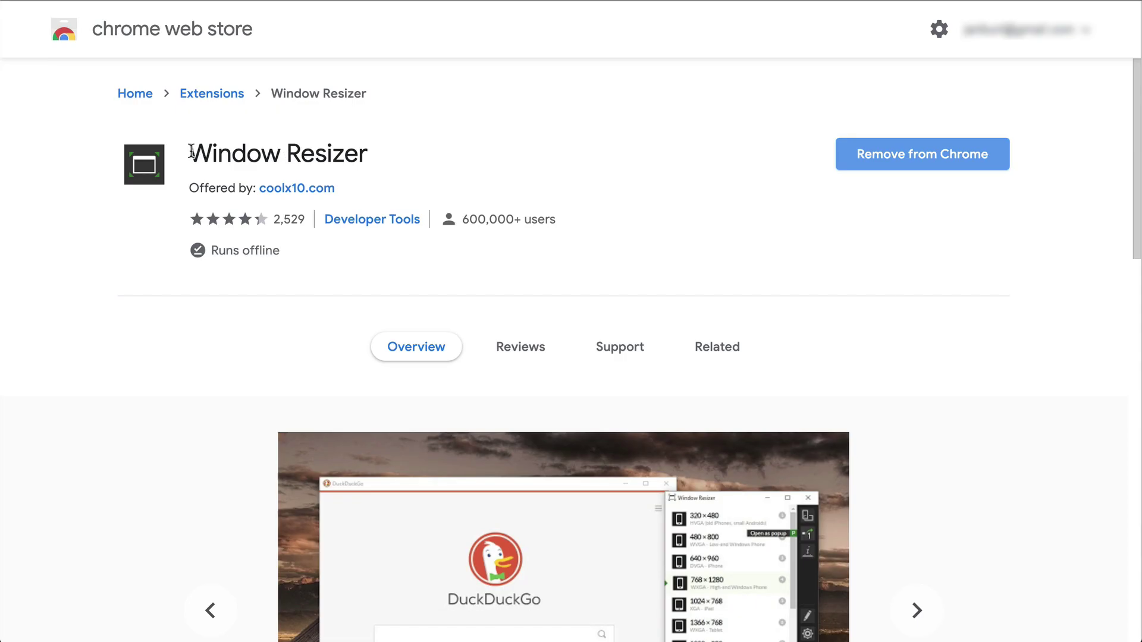
left_click_drag(190, 153, 371, 140)
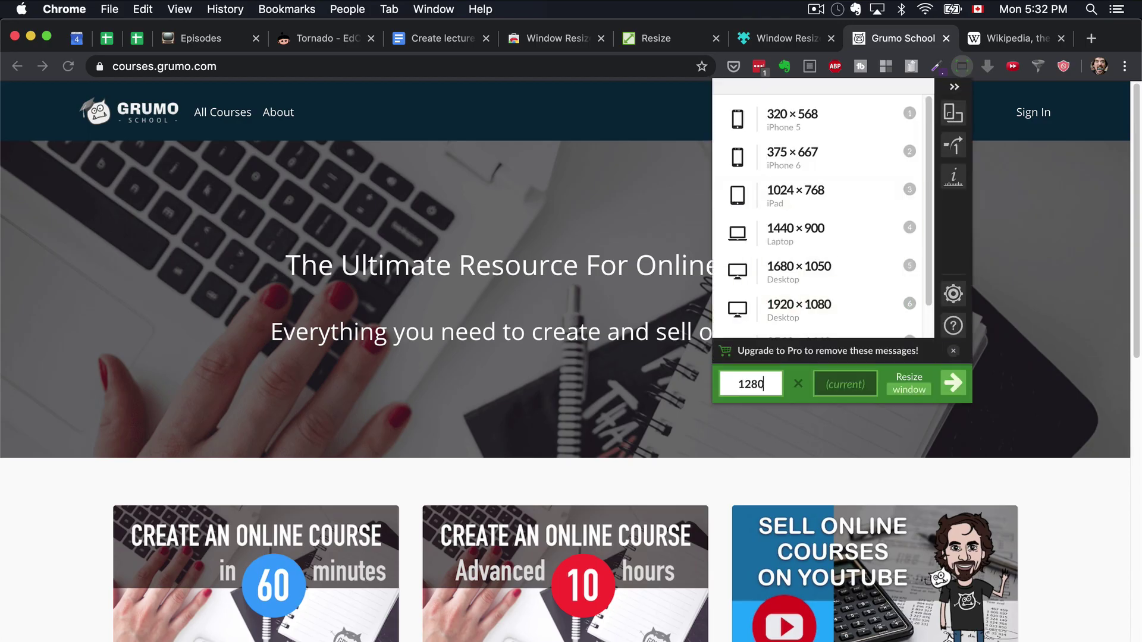
key("Tab")
type("7")
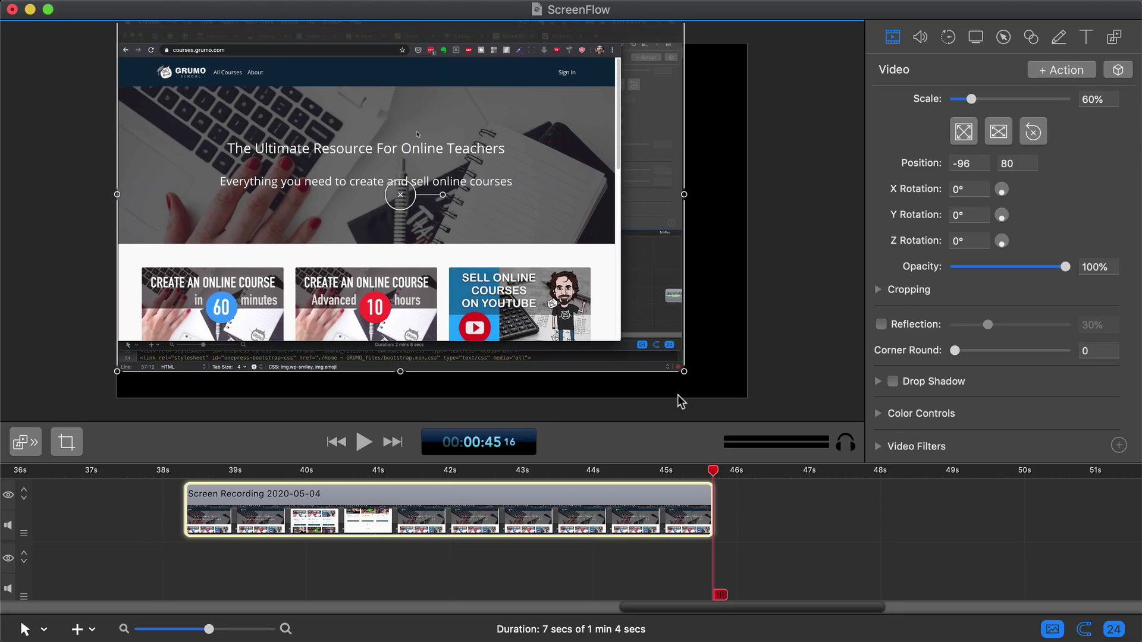
Step: Scale the browser recording from 60% to 75% and shrink the code editor to reveal the project
left_click_drag(684, 371, 812, 479)
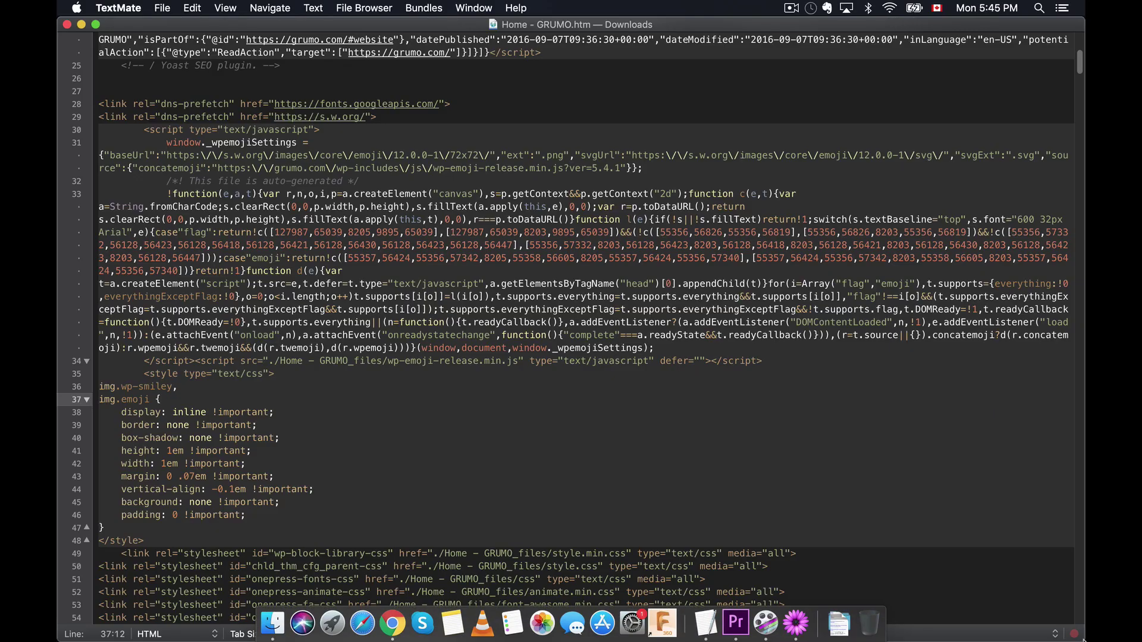
mouse_move(1061, 618)
left_mouse_down()
mouse_move(892, 547)
mouse_move(970, 583)
left_mouse_up()
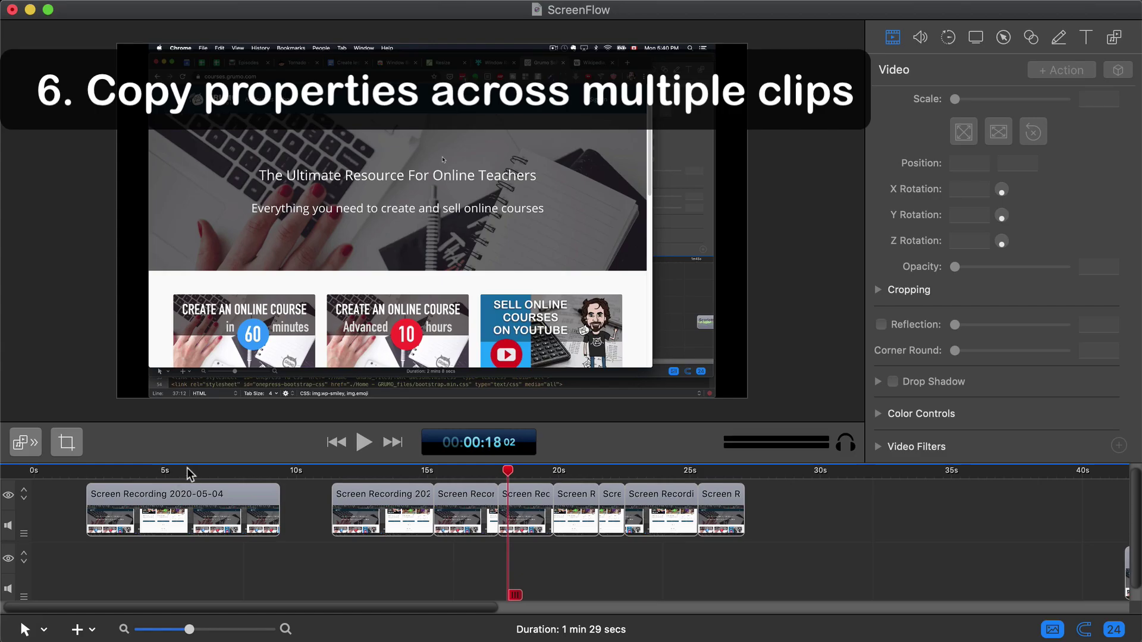
Step: Compare the first screen recording clip with the later ones and copy its settings
mouse_move(188, 471)
left_mouse_down()
mouse_move(160, 480)
mouse_move(182, 484)
left_mouse_up()
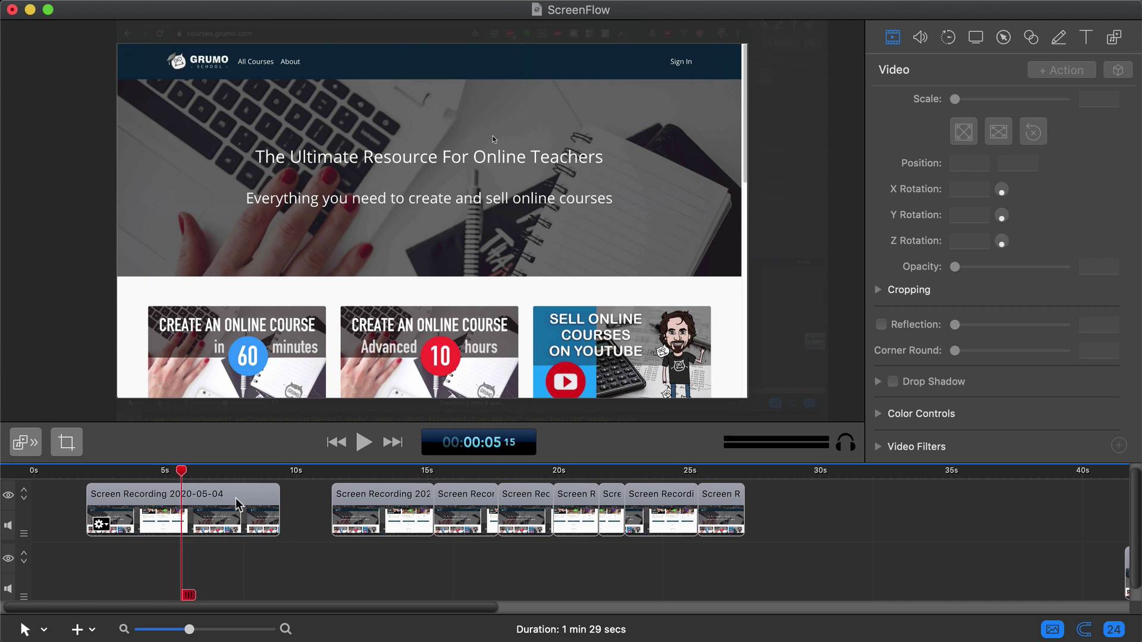
left_click_drag(403, 472, 414, 484)
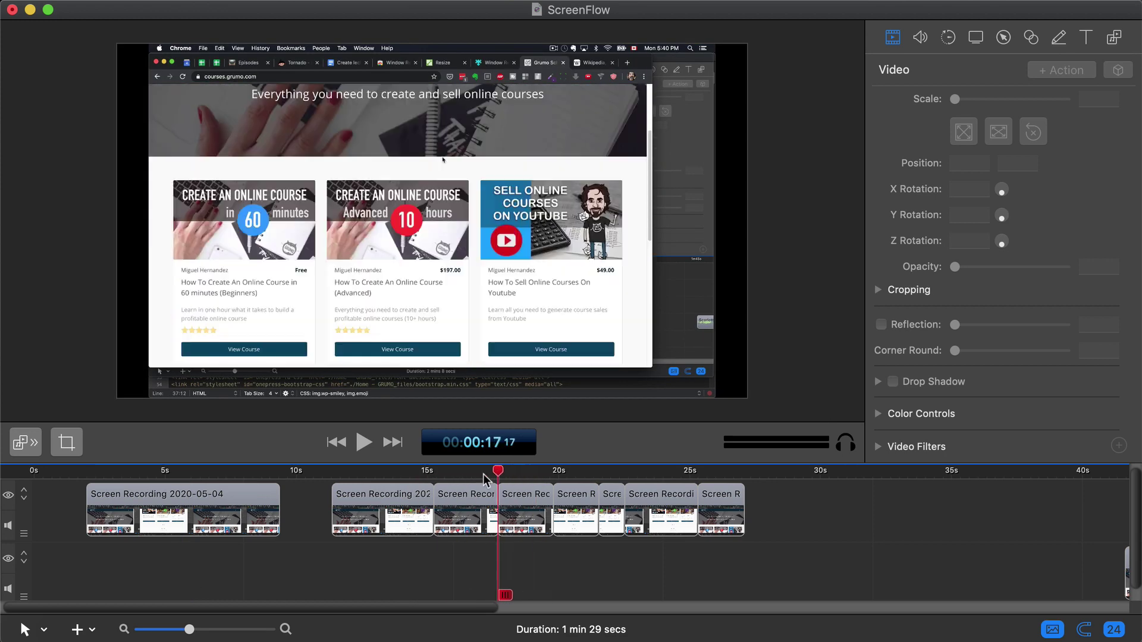
left_click_drag(214, 470, 189, 481)
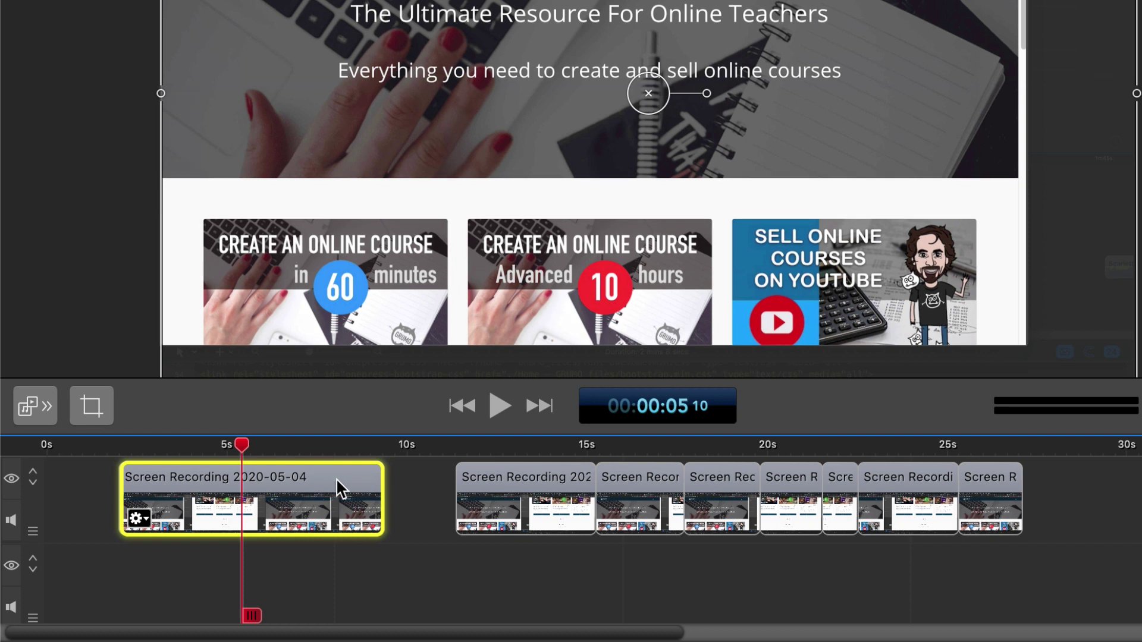
key("super+c")
Step: Paste the copied video settings onto all seven later clips and preview the result
left_click_drag(1095, 510, 500, 584)
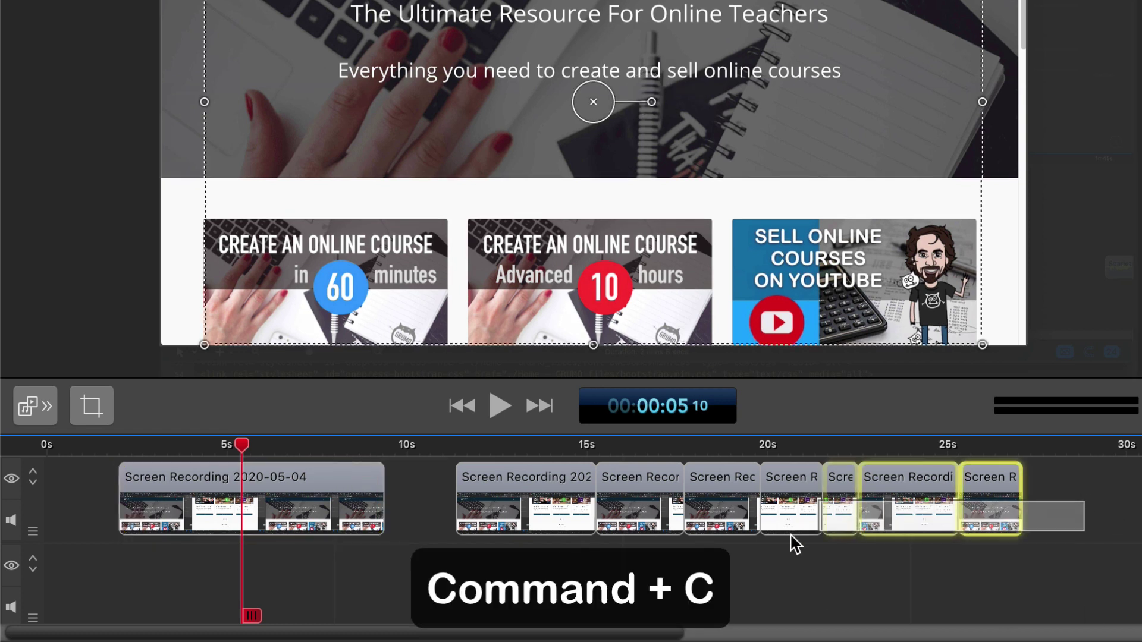
left_click(537, 448)
key("alt+super+i")
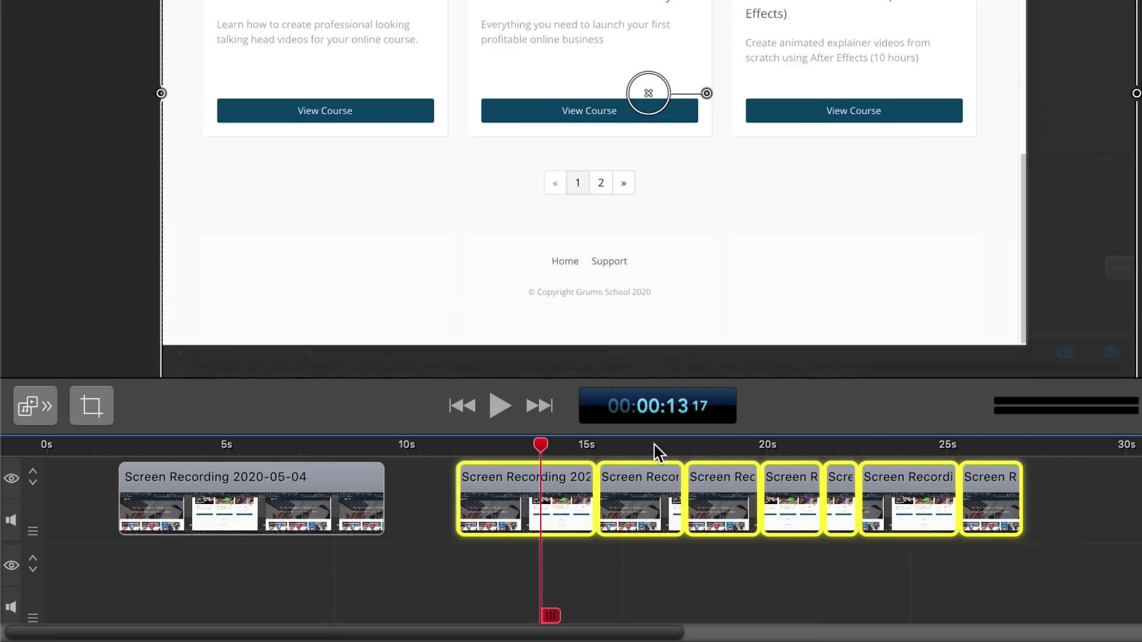
left_click_drag(661, 447, 785, 448)
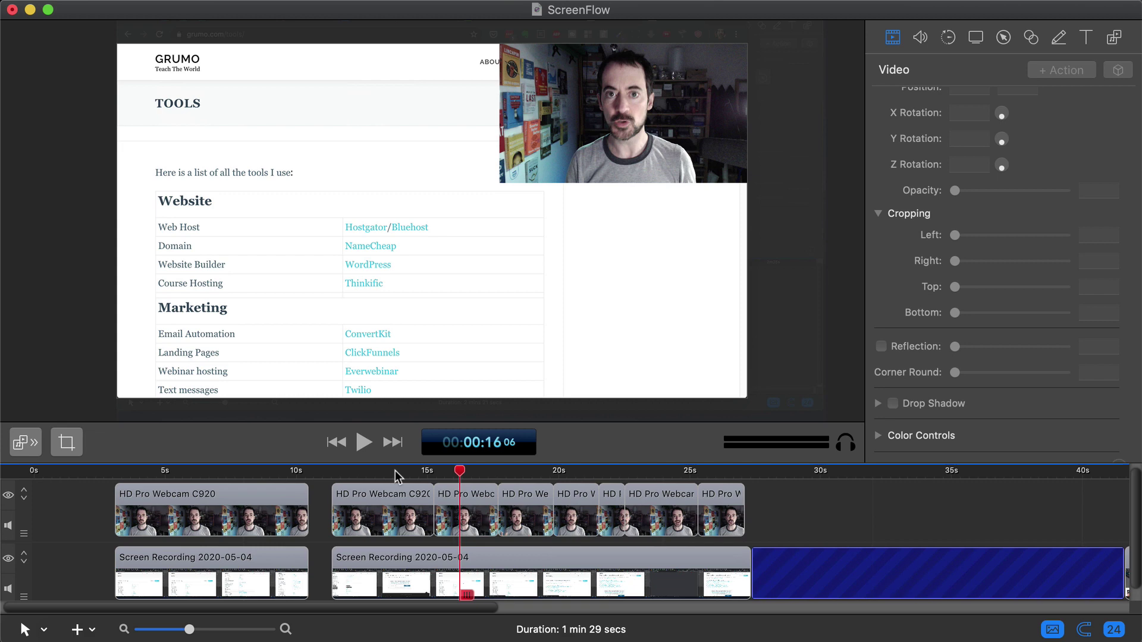
Step: Copy the circular first webcam clip's crop and paste it onto the seven later webcam clips
left_click_drag(395, 470, 423, 473)
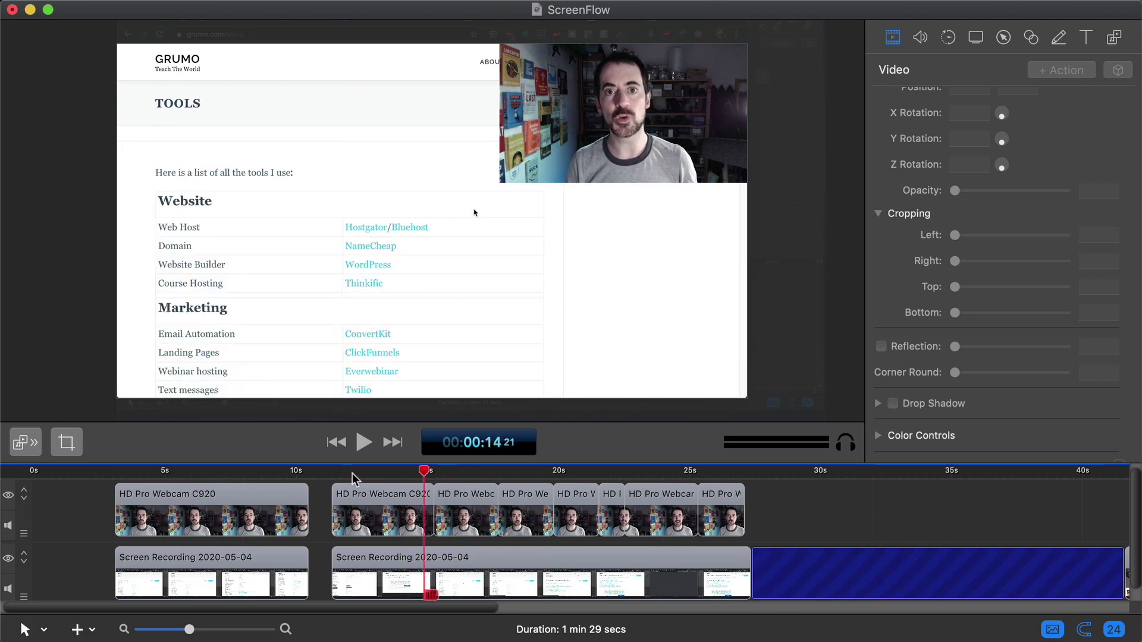
left_click_drag(234, 471, 244, 473)
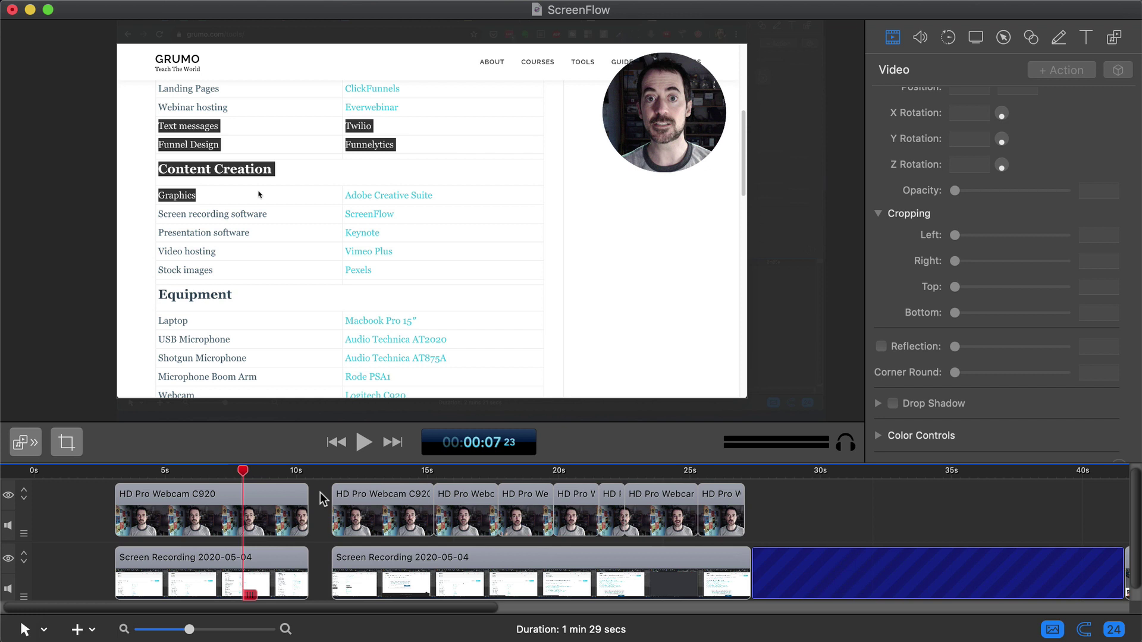
left_click(304, 505)
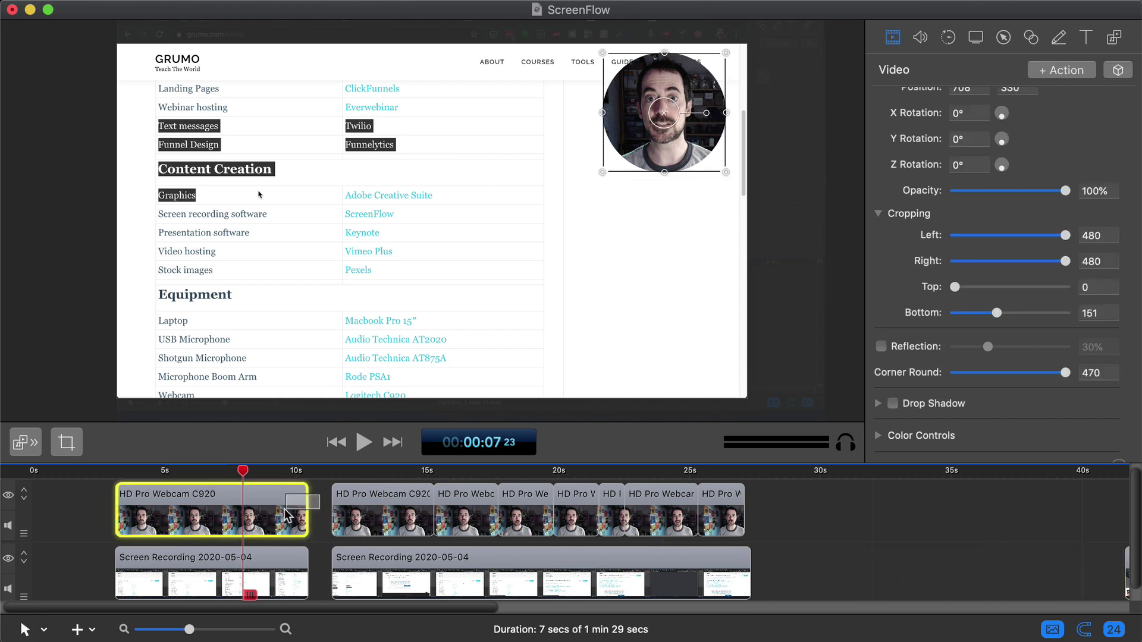
left_click(495, 471)
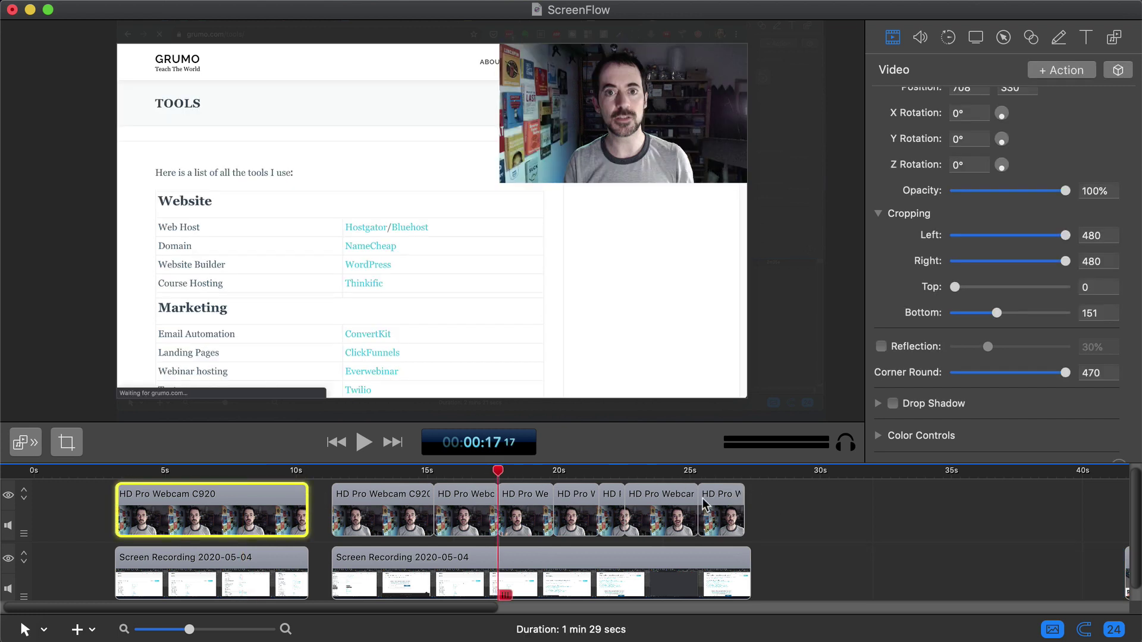
left_click_drag(778, 507, 395, 515)
key("super+alt+v")
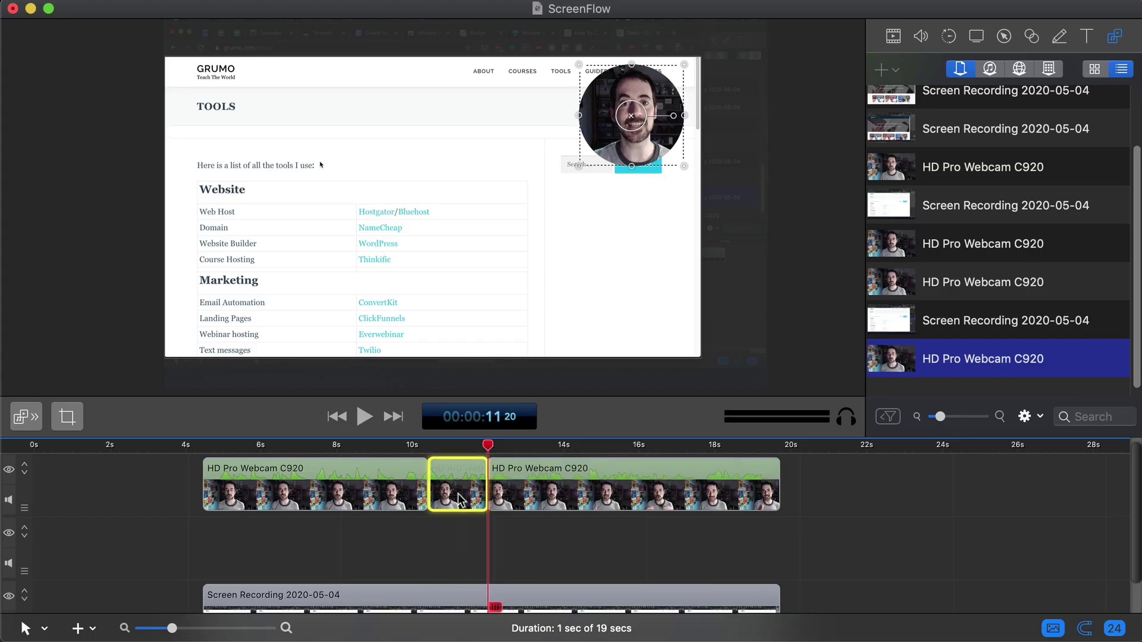
Step: Rejoin the webcam footage into one clip and detach its audio onto a separate track
key("Delete")
left_click_drag(487, 445, 451, 445)
left_click_drag(518, 482, 488, 481)
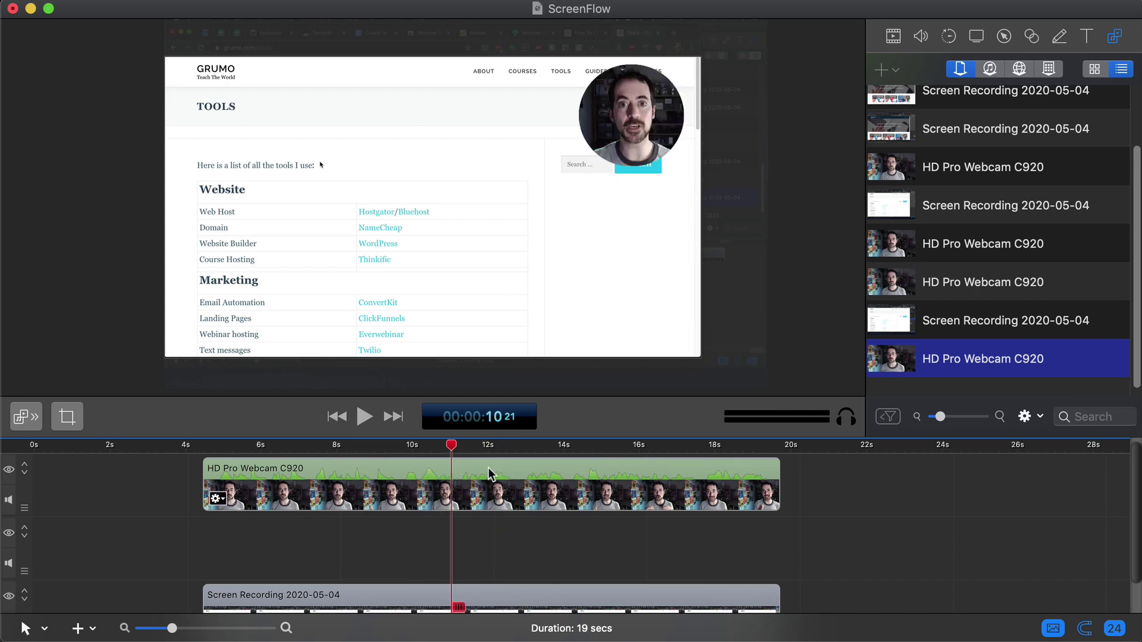
right_click(488, 471)
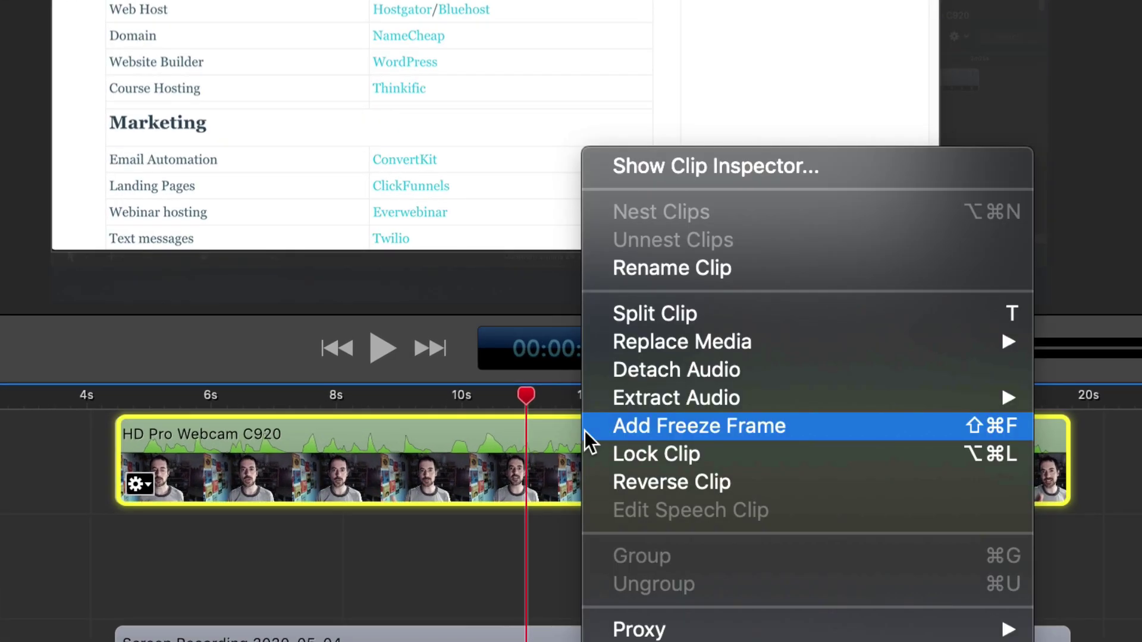
left_click(648, 370)
Step: Split the webcam video twice, delete the short middle piece and play back across the cut
key("t")
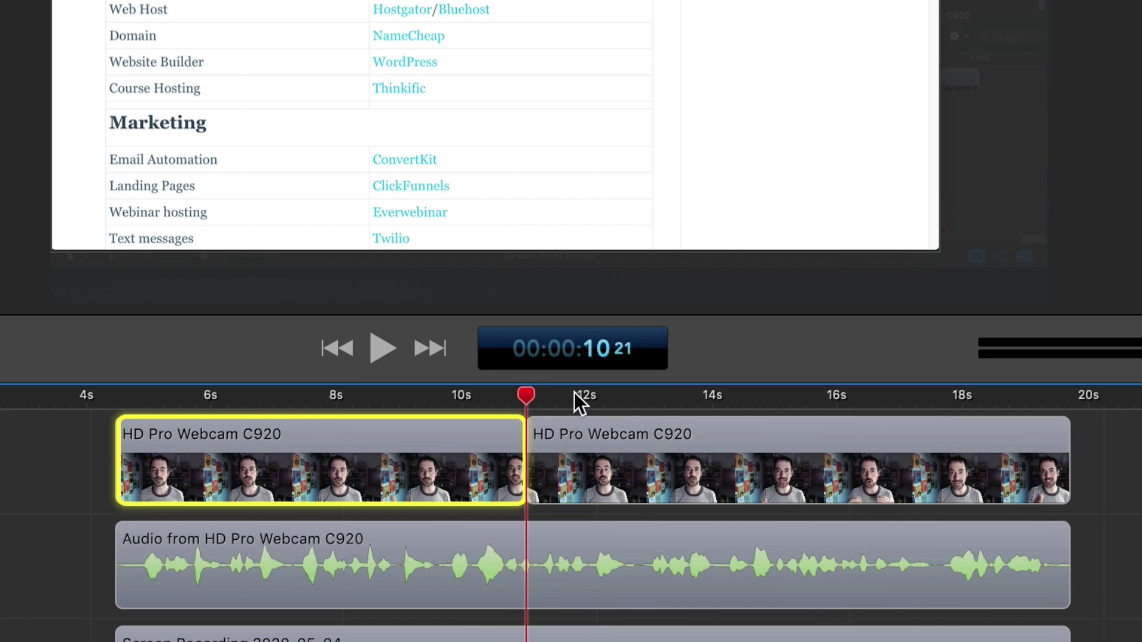
left_click(580, 395)
left_click(647, 431)
key("t")
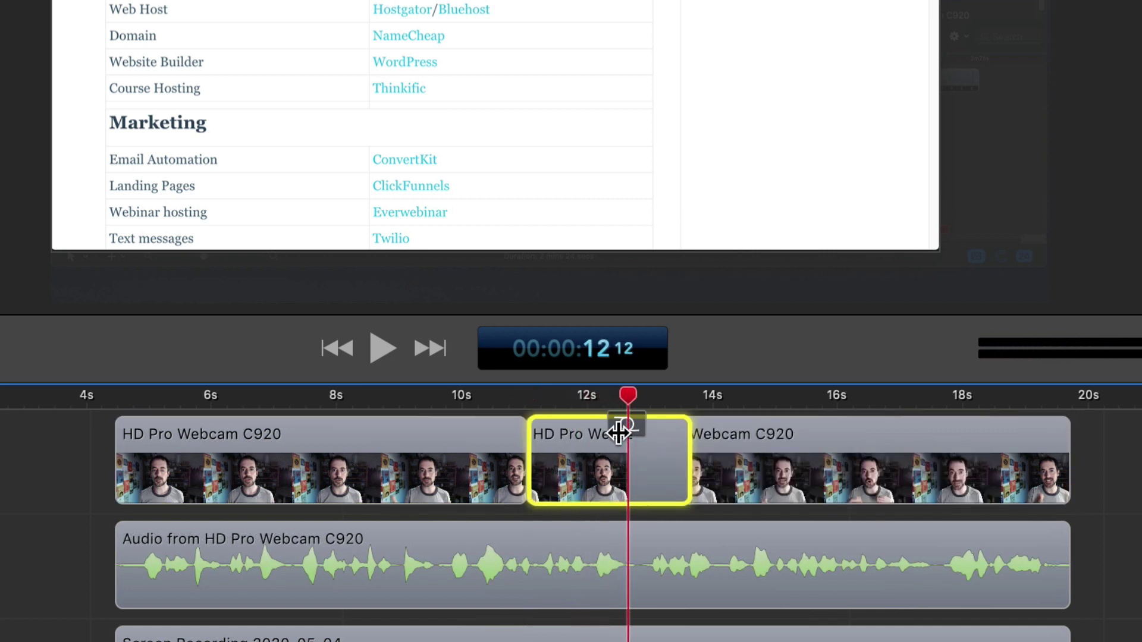
key("Delete")
left_click(575, 395)
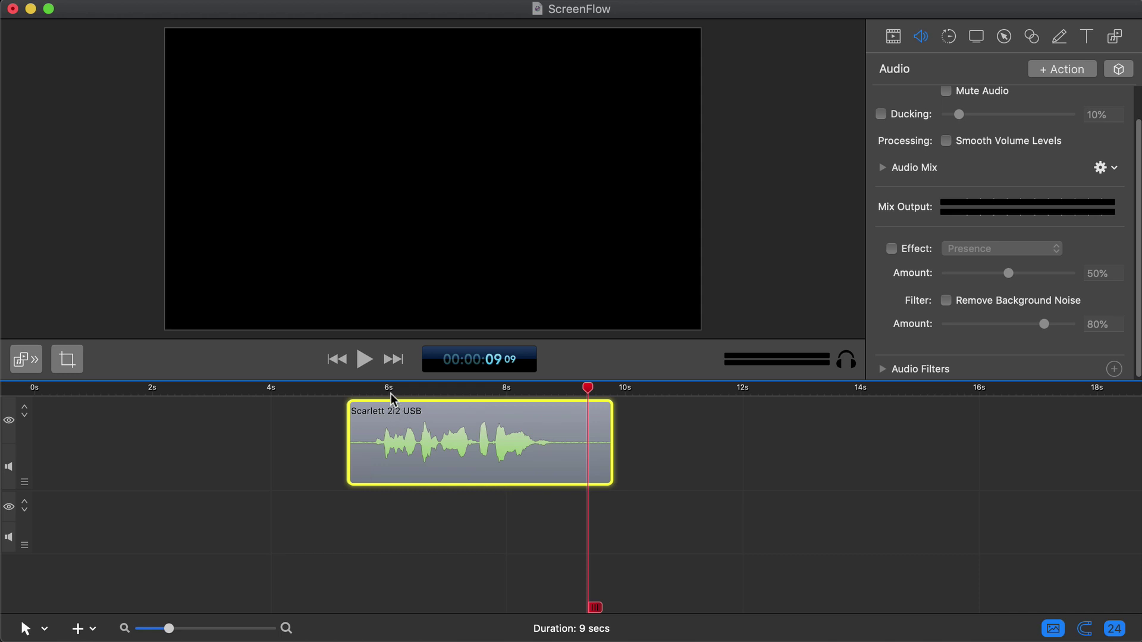
Step: Play the Scarlett 2i2 voice clip from about 5.6 seconds with noise removal on
left_click(364, 388)
key("space")
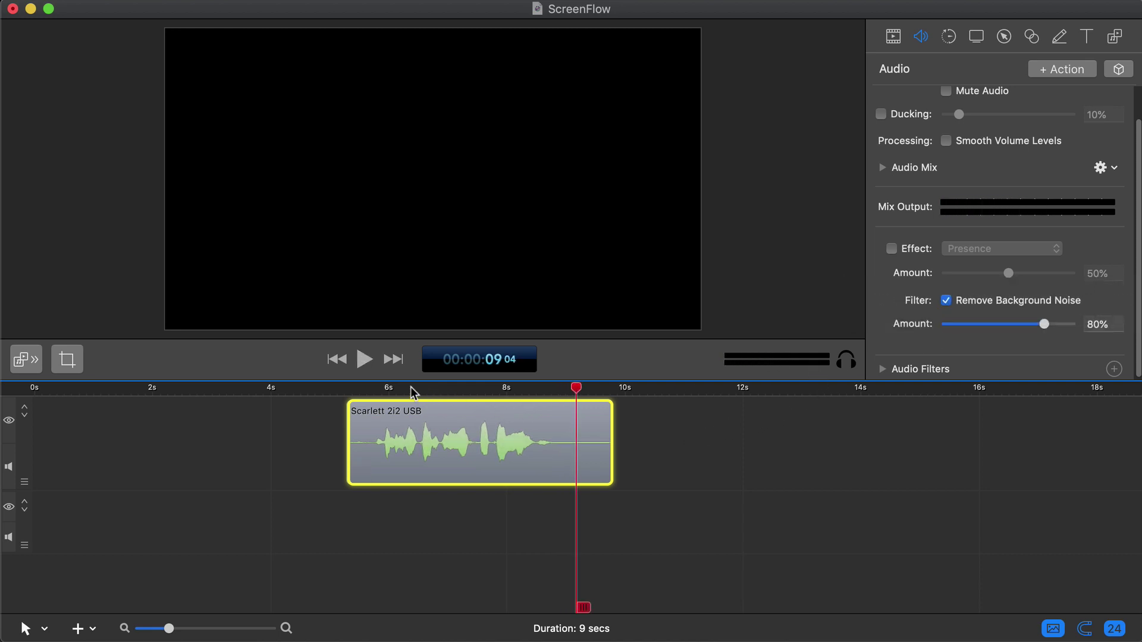
left_click(373, 389)
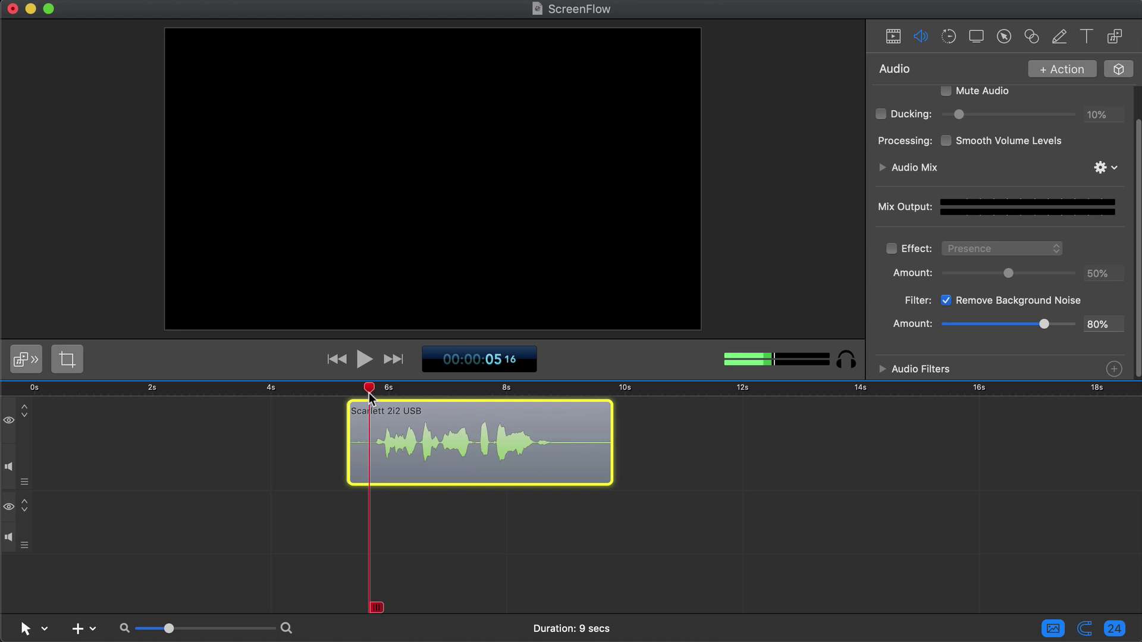
key("space")
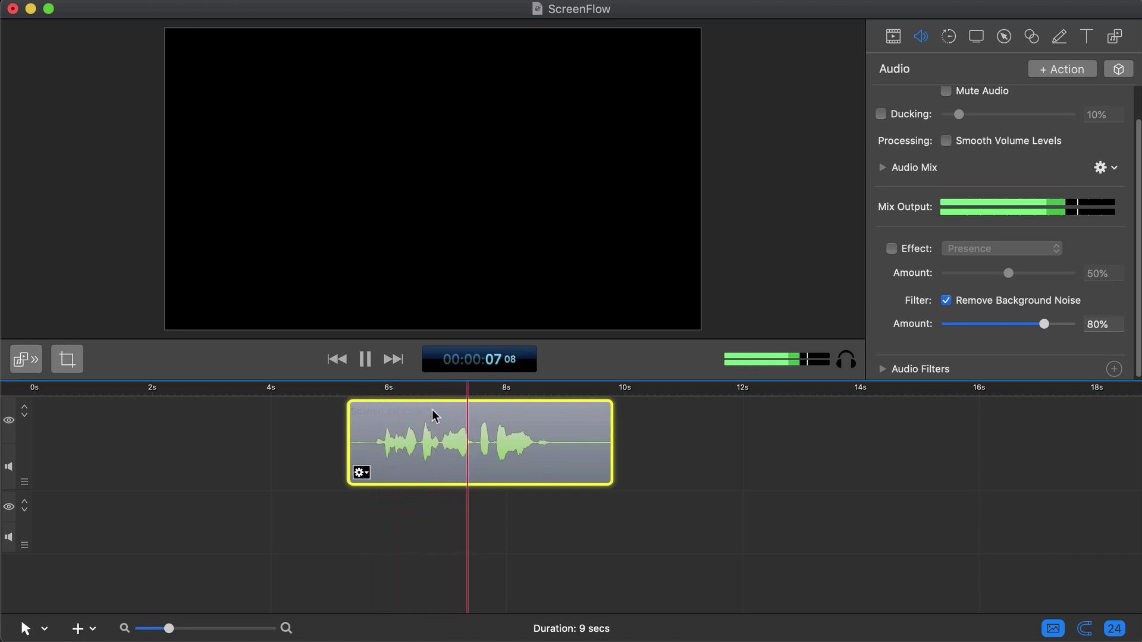
key("space")
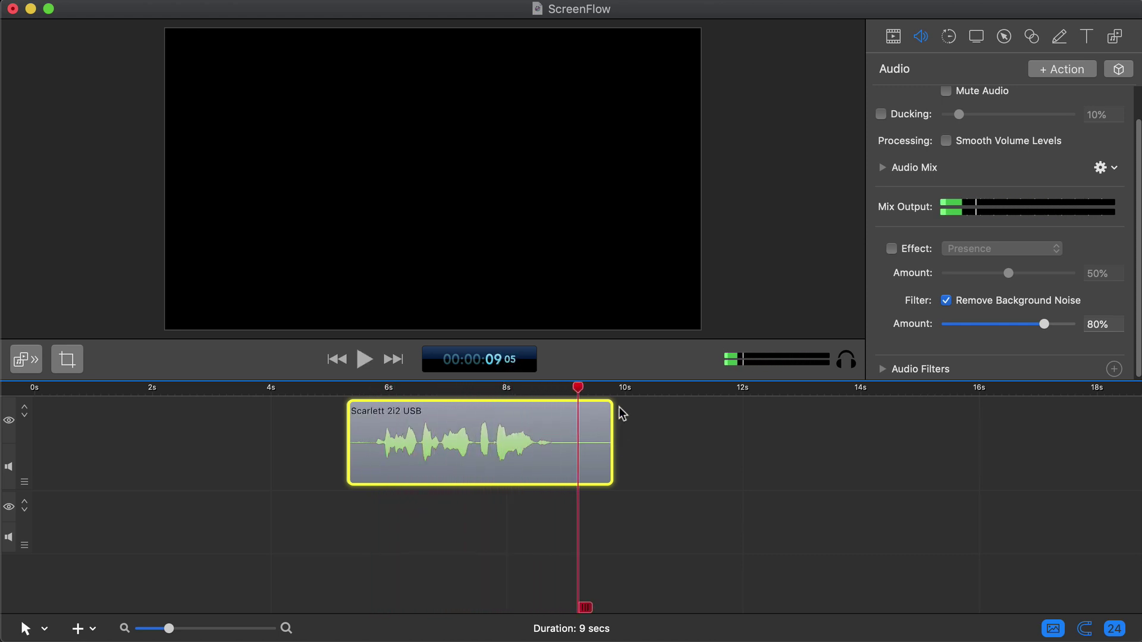
Step: Toggle Remove Background Noise off, play the raw audio, then turn it back on and replay
left_click(946, 301)
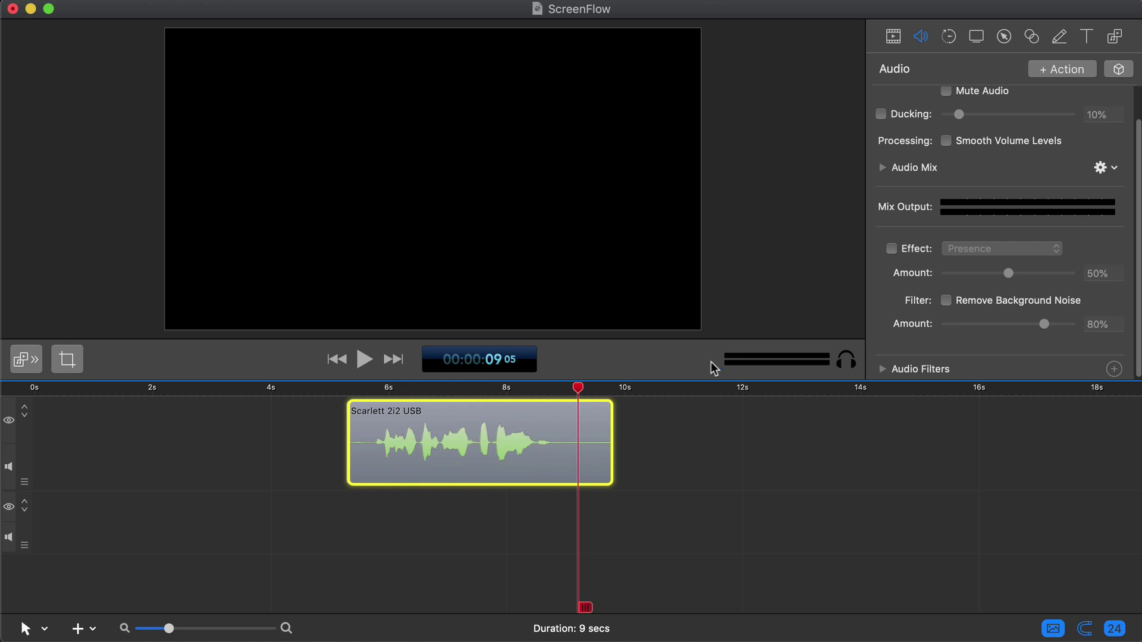
left_click(538, 392)
key("space")
key("space")
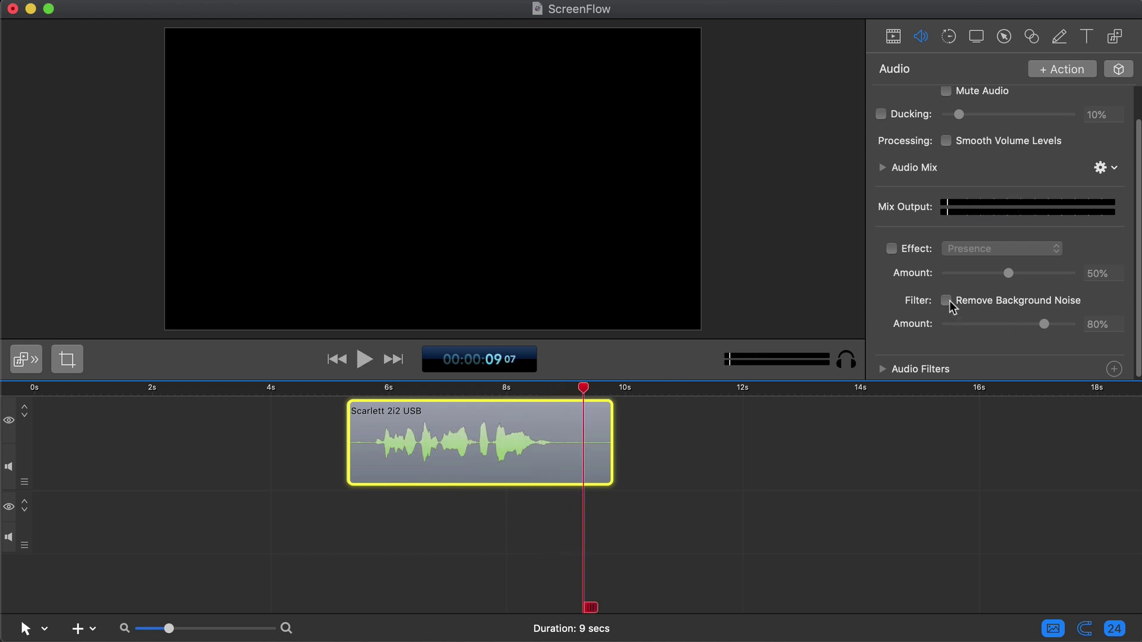
left_click(947, 300)
left_click(527, 392)
key("space")
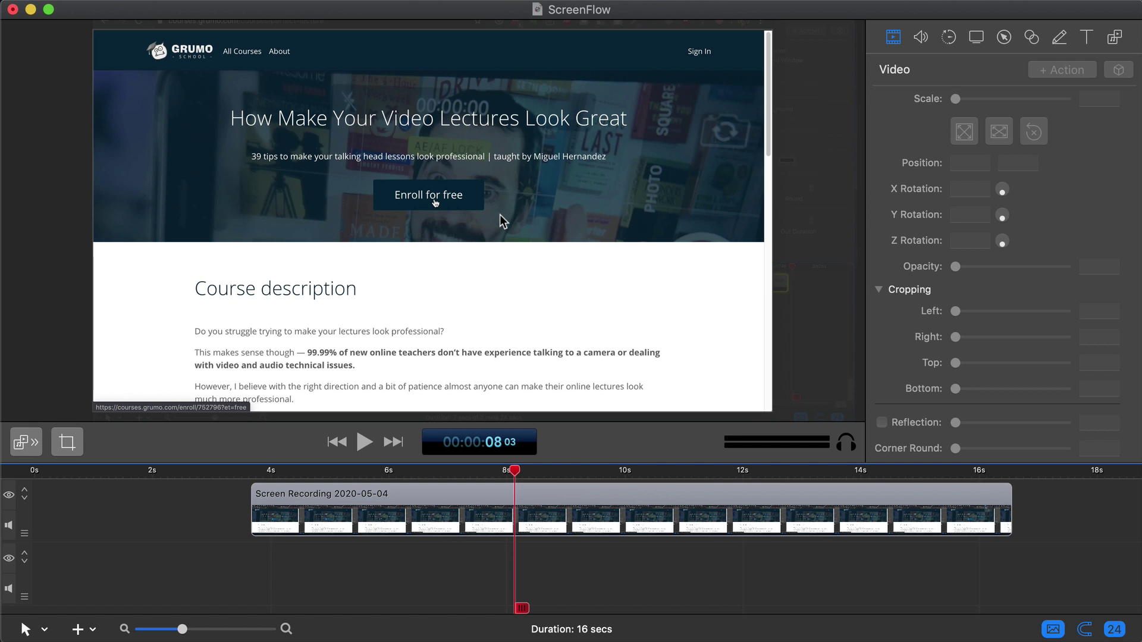
Step: Add a Callout action to the screen clip with Opacity 0 and Freehand highlight mode
left_click(1003, 39)
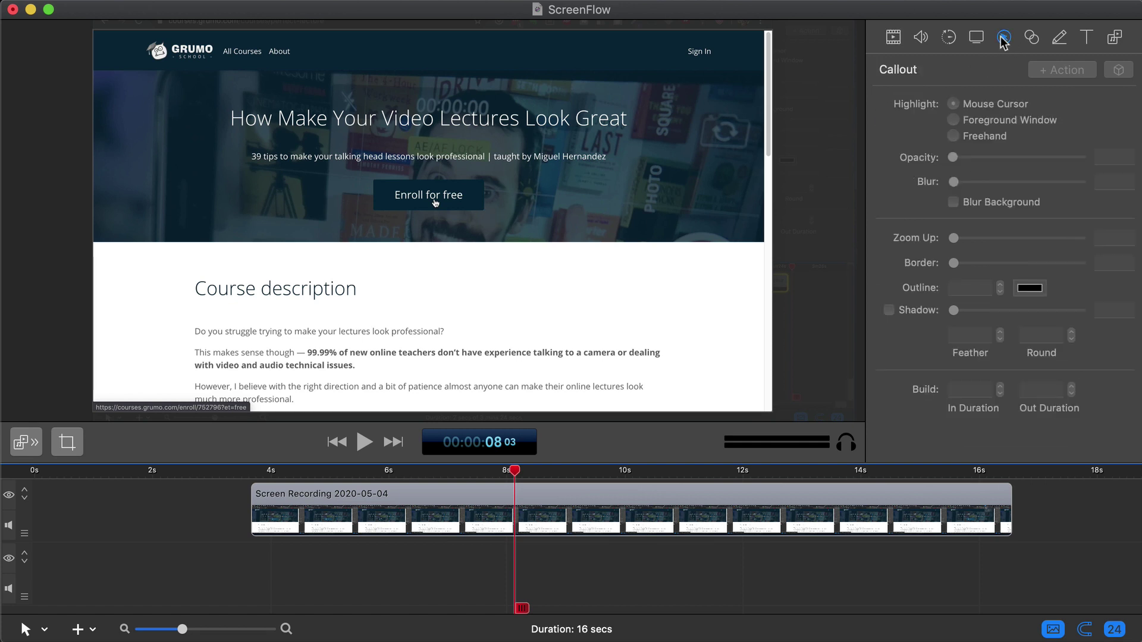
left_click(741, 500)
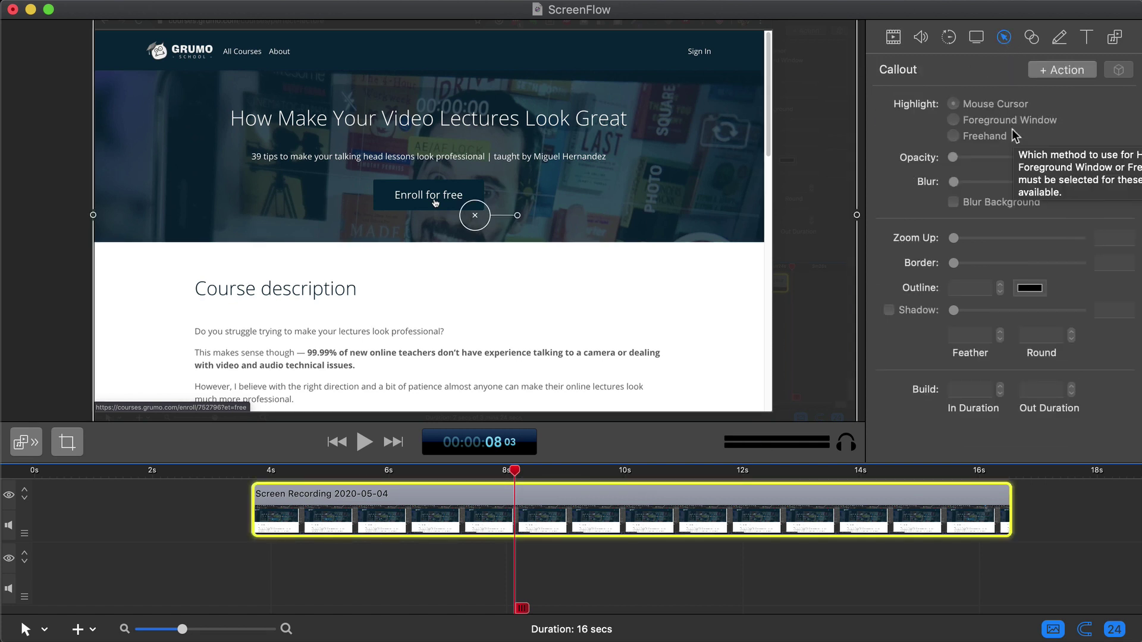
left_click(1061, 69)
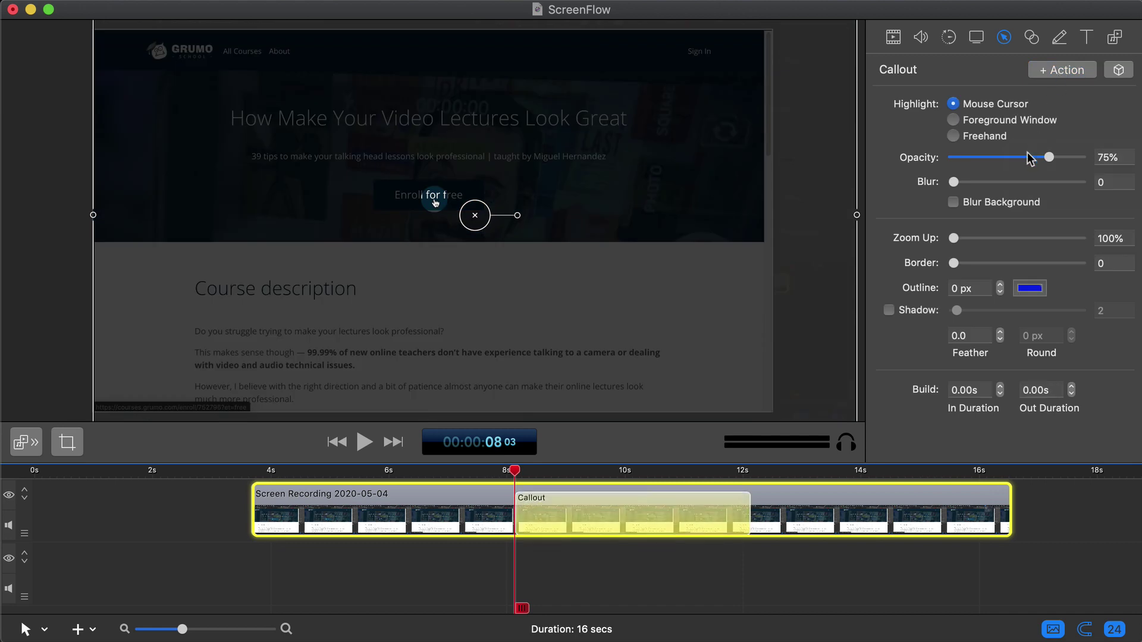
left_click_drag(1050, 159, 953, 157)
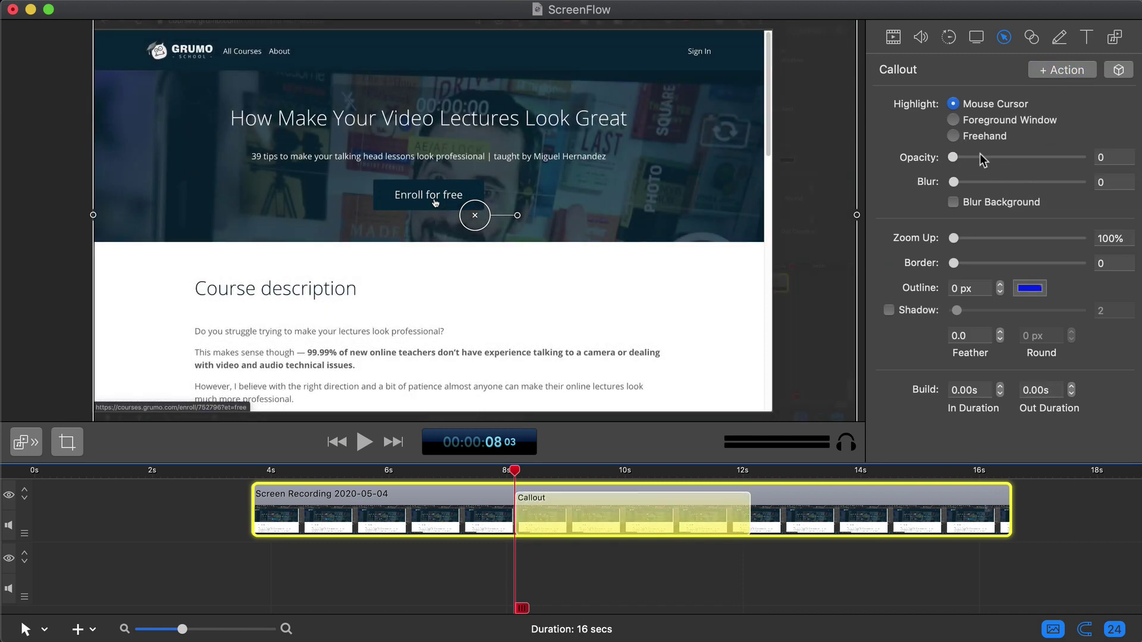
left_click(953, 136)
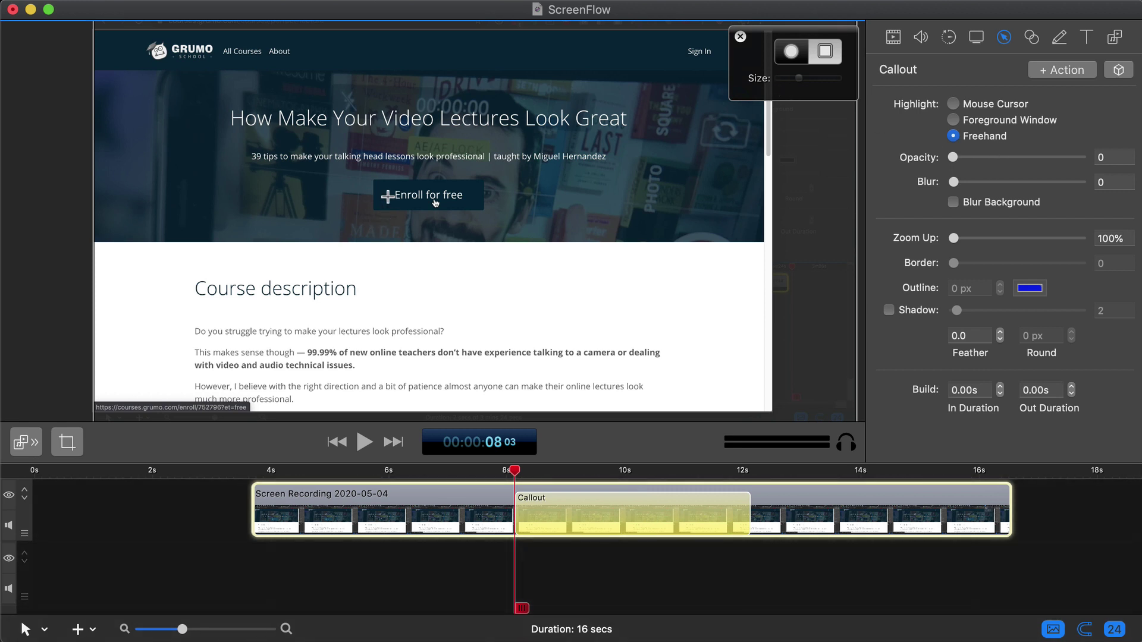
Step: Draw the callout around the Enroll for free button, set Zoom Up to 212% and preview it
left_click_drag(368, 184, 490, 213)
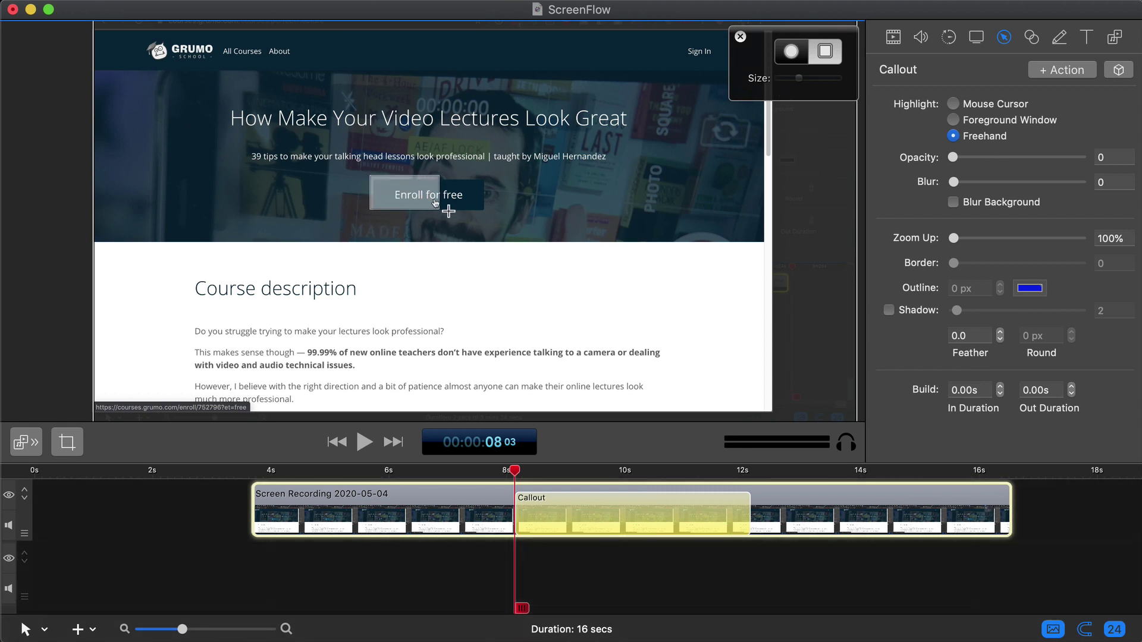
key("super+z")
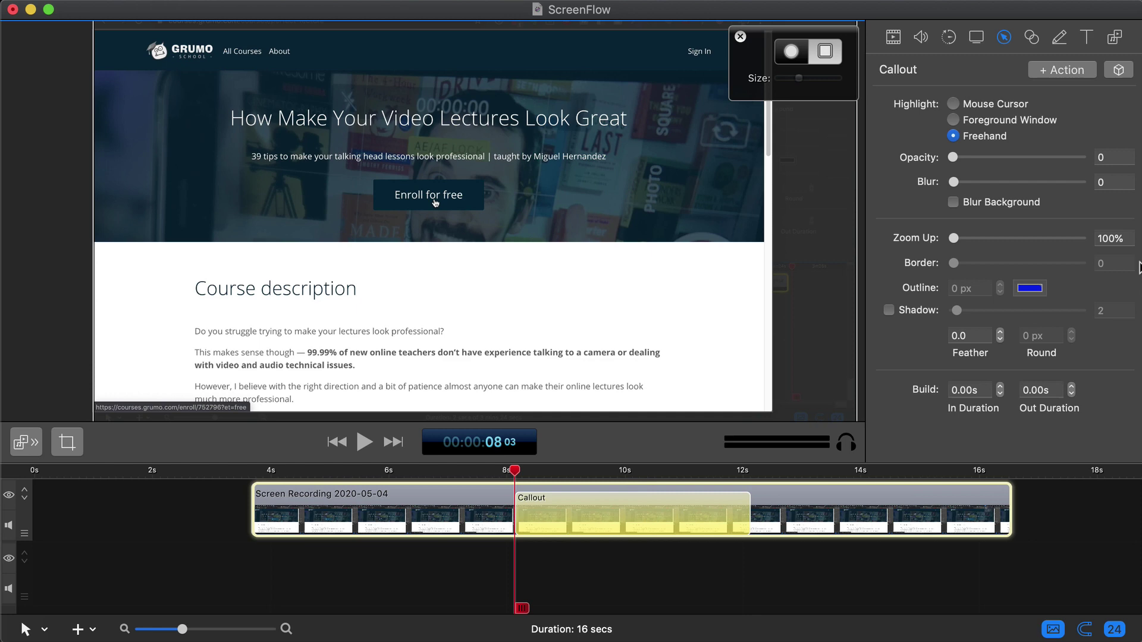
left_click_drag(954, 238, 991, 239)
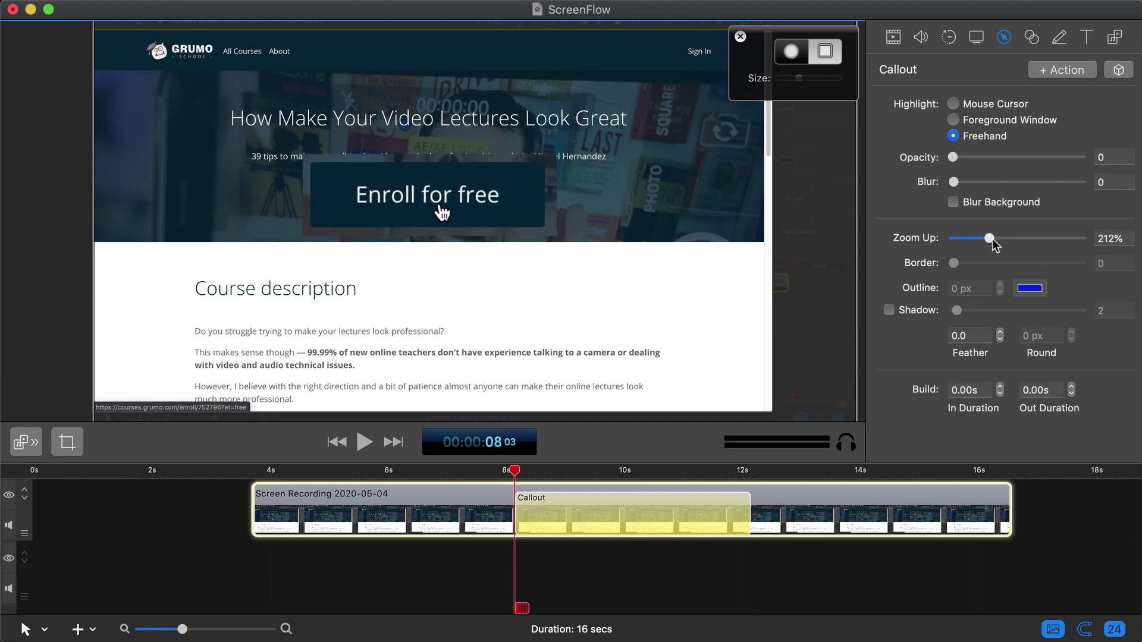
key("space")
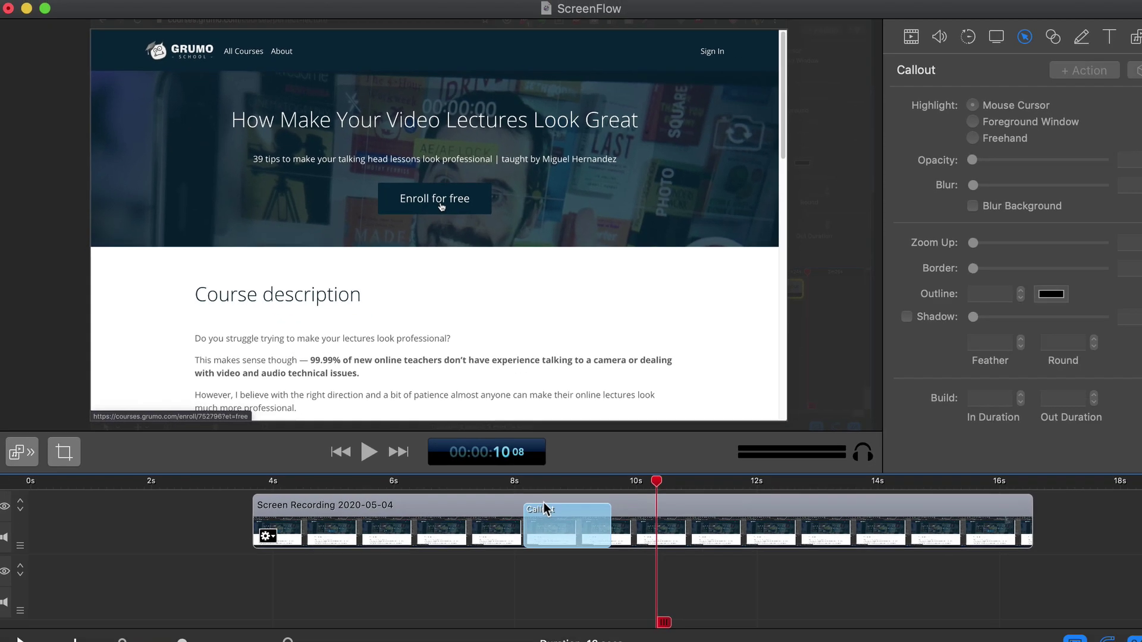
Step: Set the callout's Build In and Build Out durations to 0.30 seconds each
left_click(539, 501)
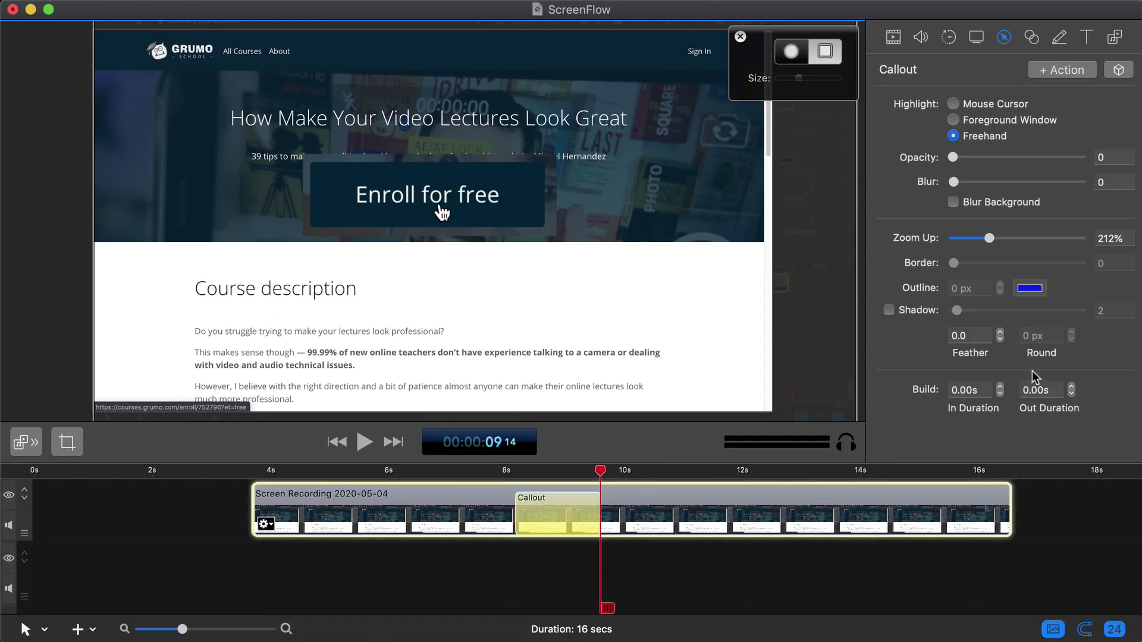
left_click(999, 386)
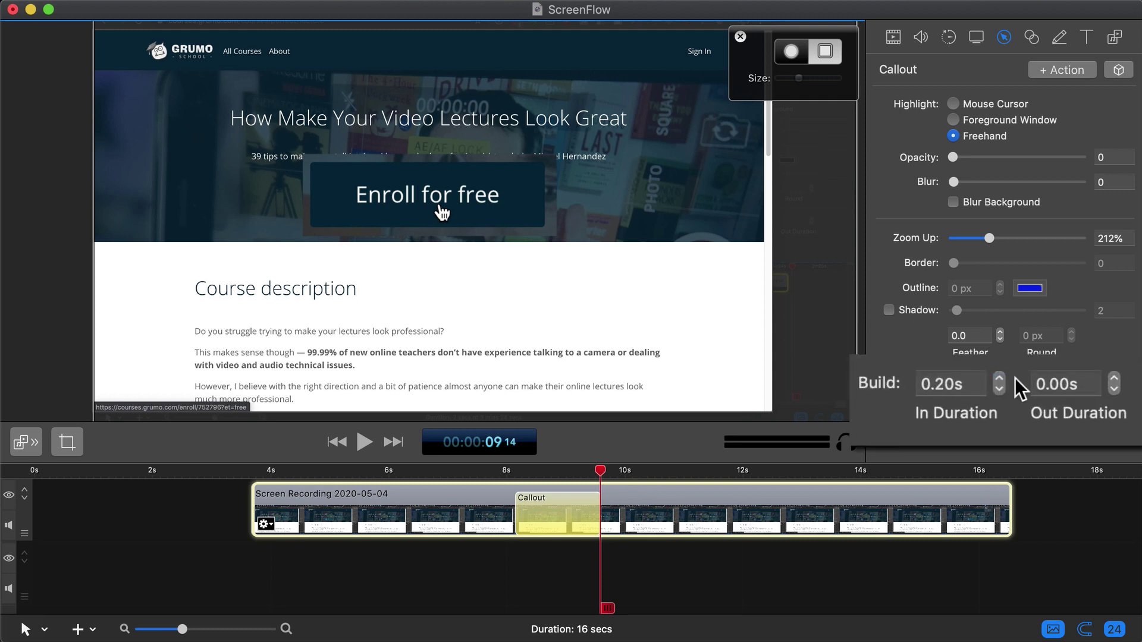
left_click(999, 379)
left_click(1116, 379)
left_click(1117, 379)
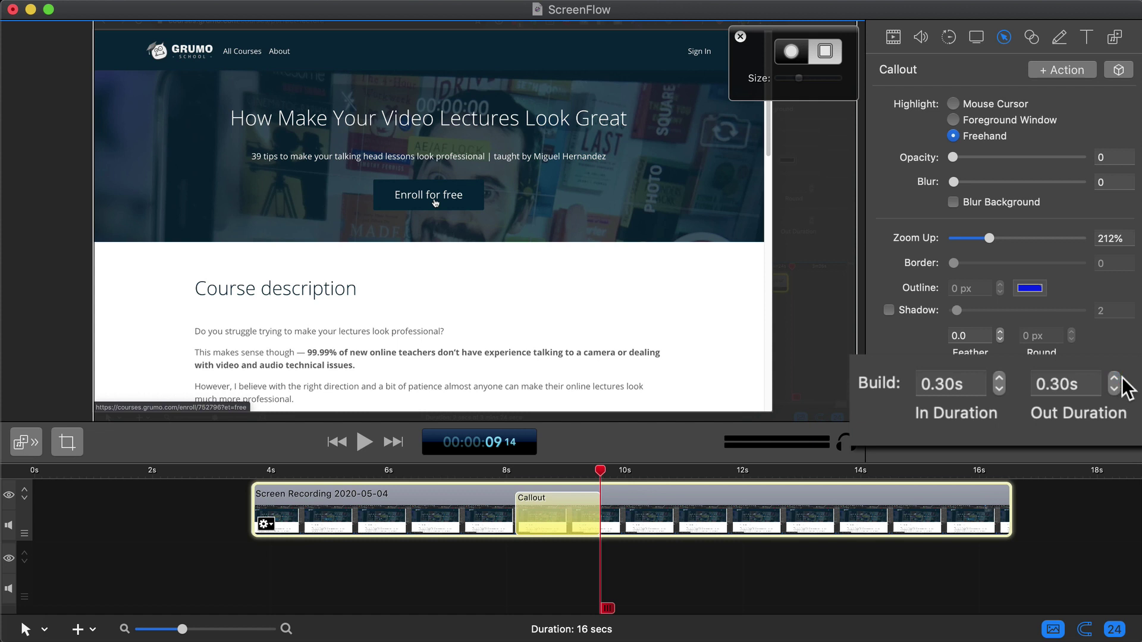
Step: Deselect the action and play from the 8-second mark to preview the animated callout
left_click(591, 558)
left_click(500, 473)
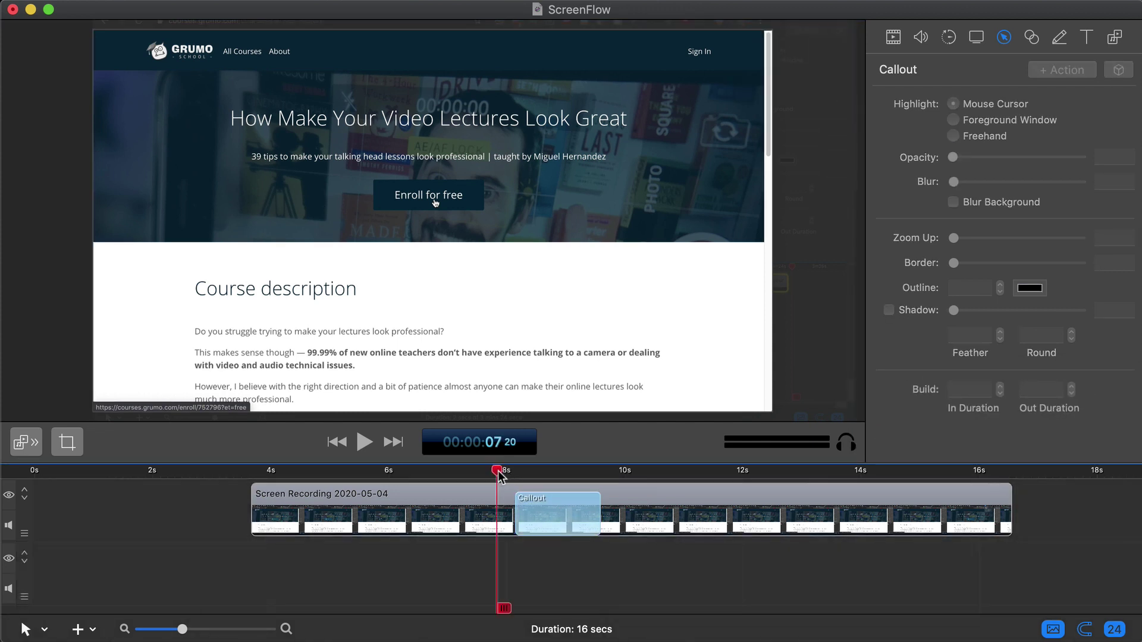
key("space")
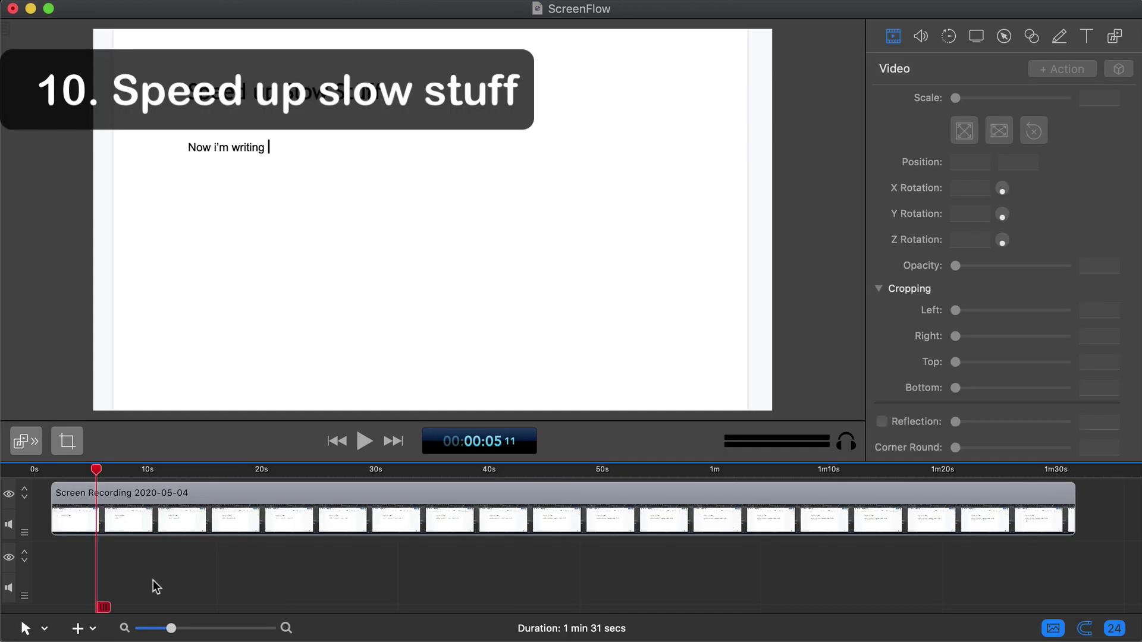
Step: Set the typing clip's Speed to 800% in the Clip Inspector and play the 12-second result
key("space")
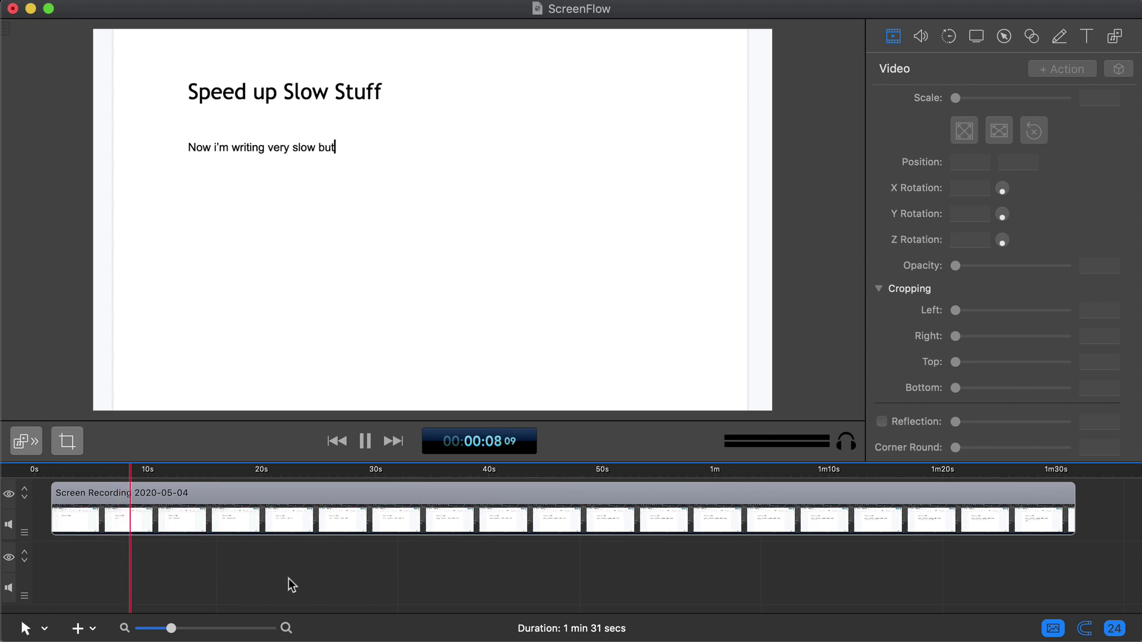
double_click(419, 509)
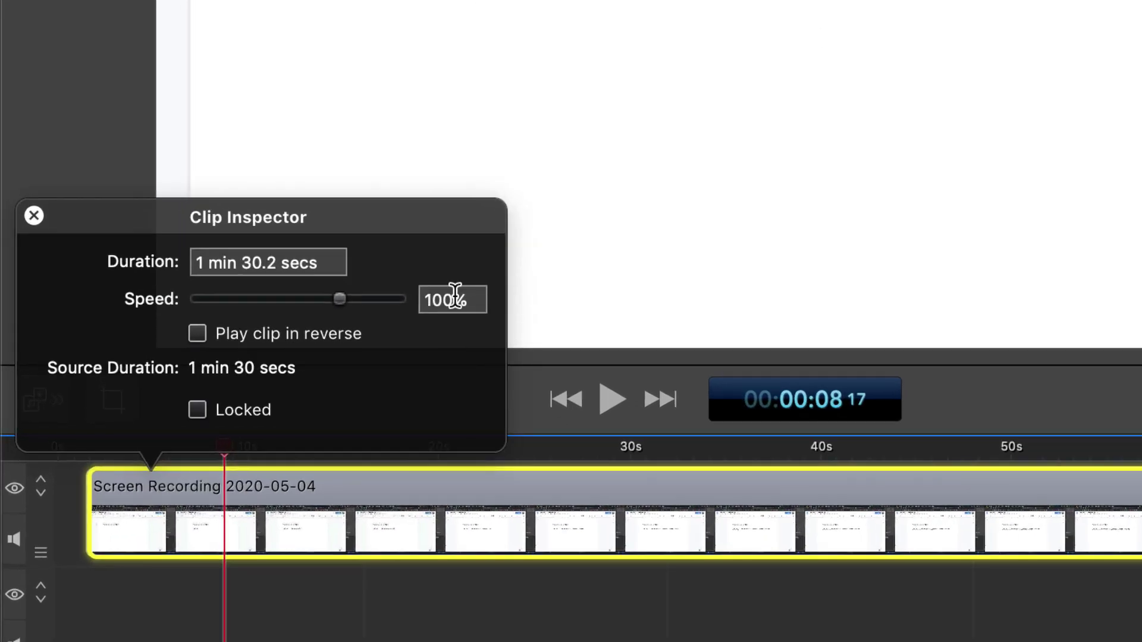
left_click(456, 299)
type("800")
key("Return")
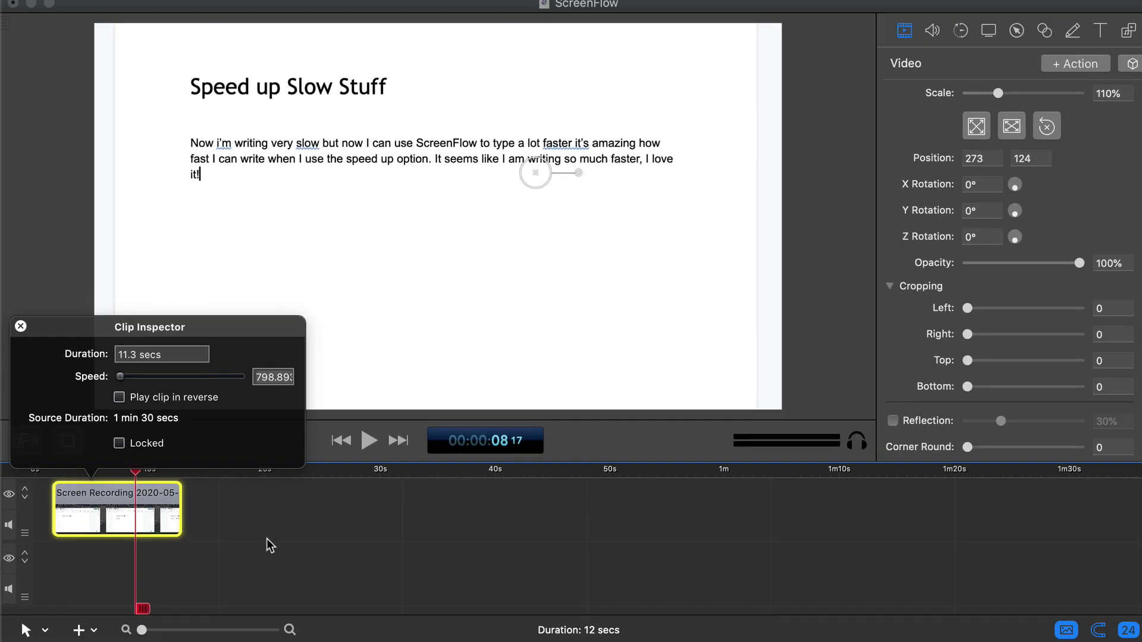
left_click(267, 538)
key("space")
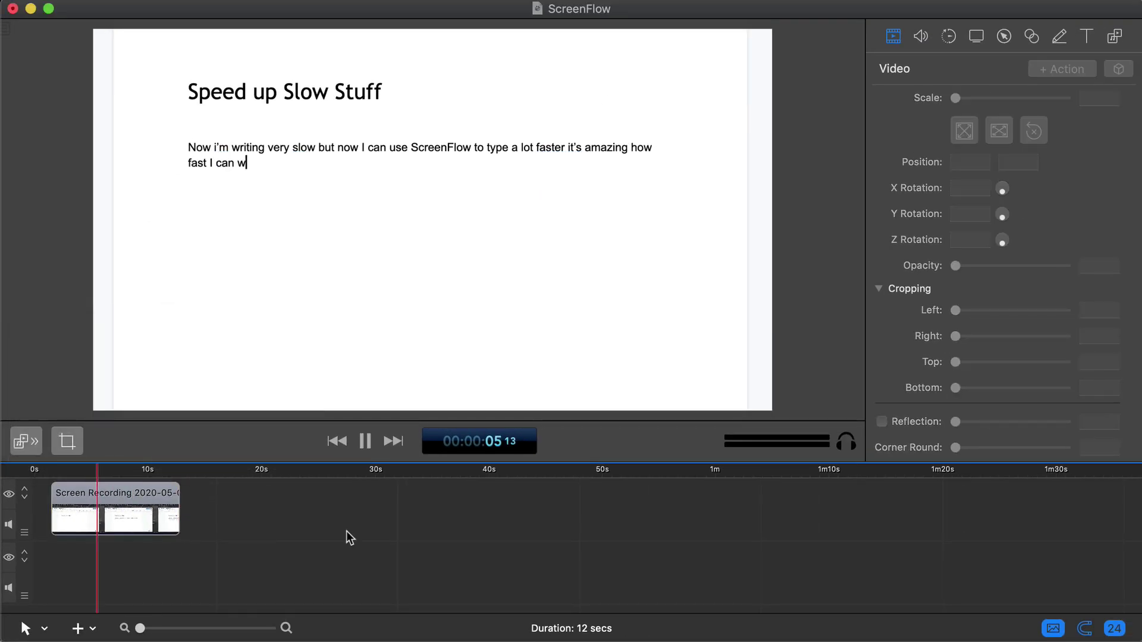